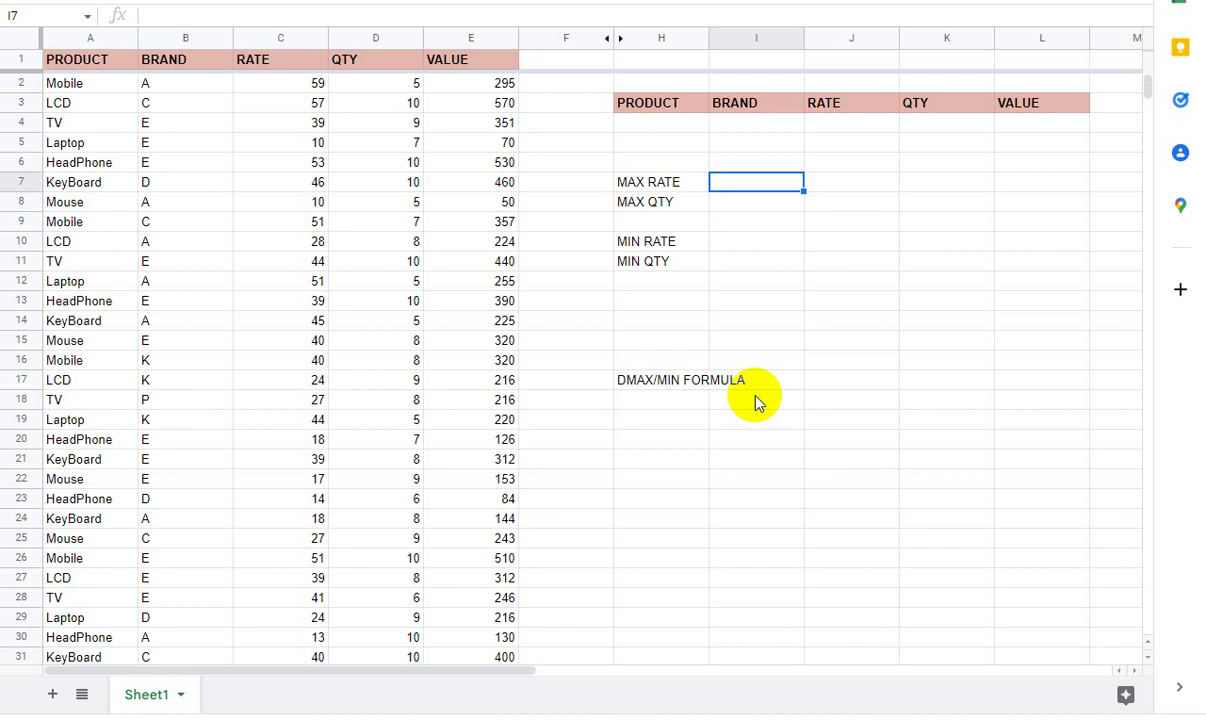
- Point out the DMAX/MIN FORMULA heading, the product data starting at Mobile, and the PRODUCT column
left_click(646, 388)
left_click(739, 388)
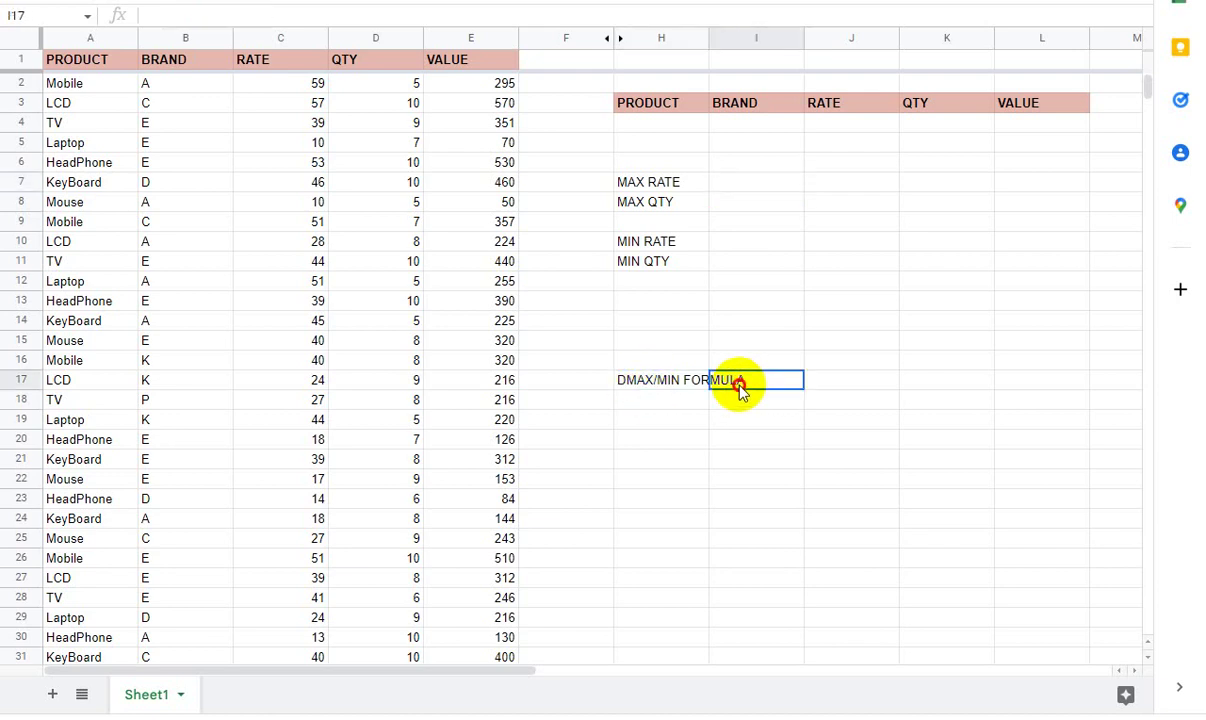
left_click(636, 380)
left_click(95, 86)
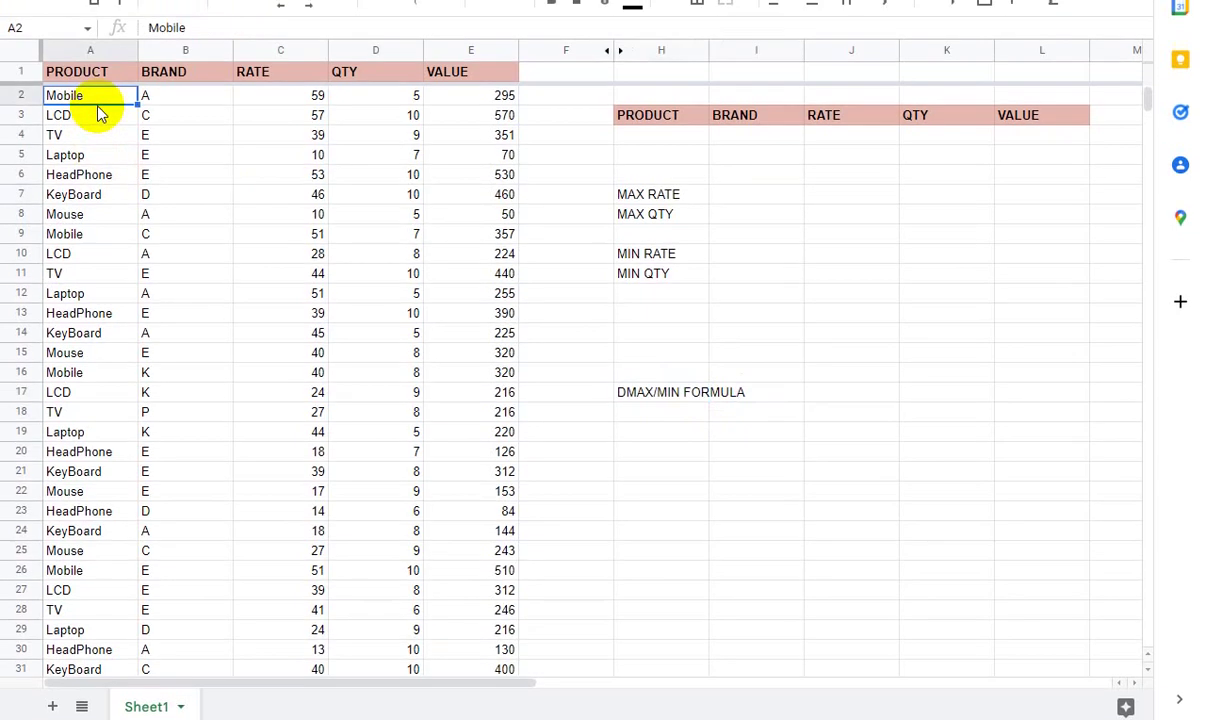
left_click(94, 100)
scroll(110, 320, "down", 3)
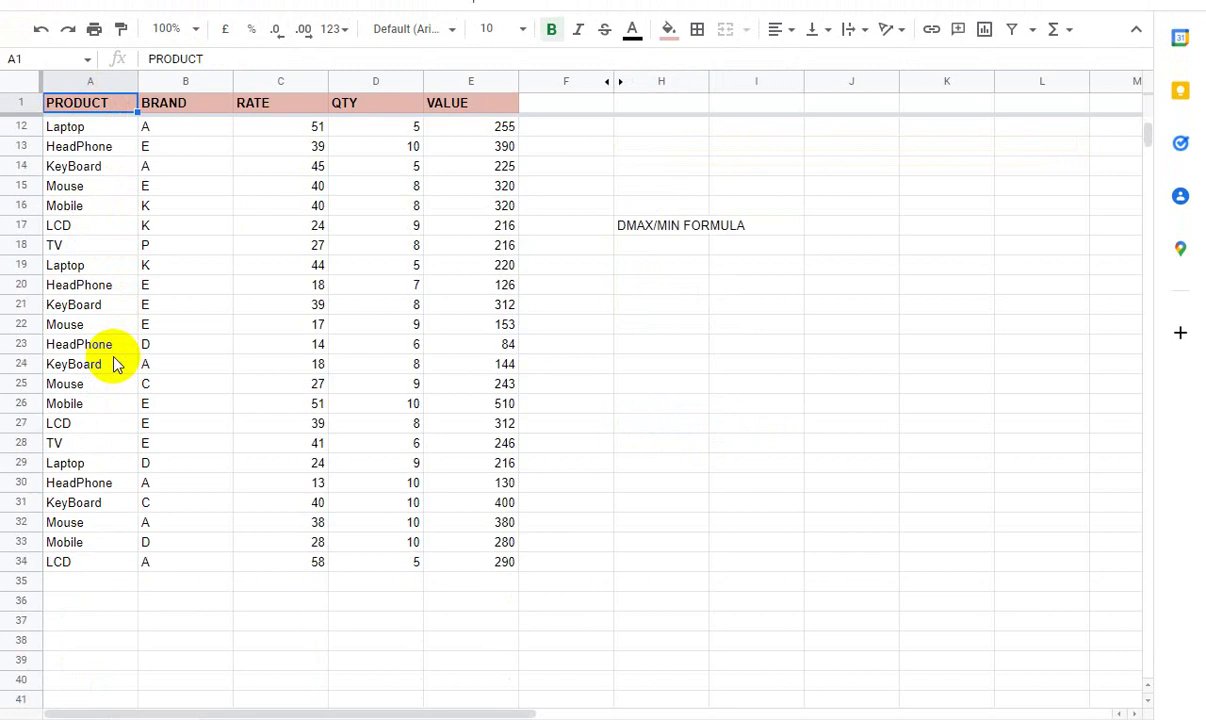
scroll(113, 368, "up", 3)
- Point out the BRAND, RATE and QTY column headings and the VALUE formula in E5
left_click(215, 122)
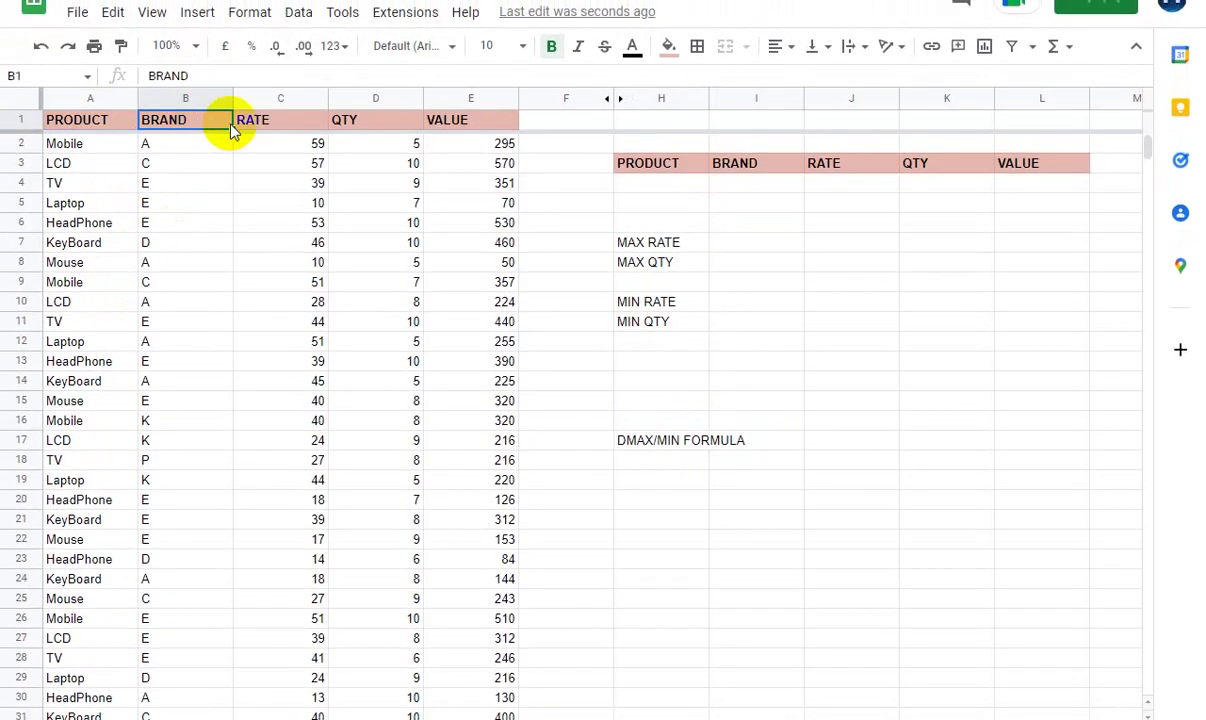
left_click(270, 122)
left_click(350, 128)
scroll(370, 280, "down", 3)
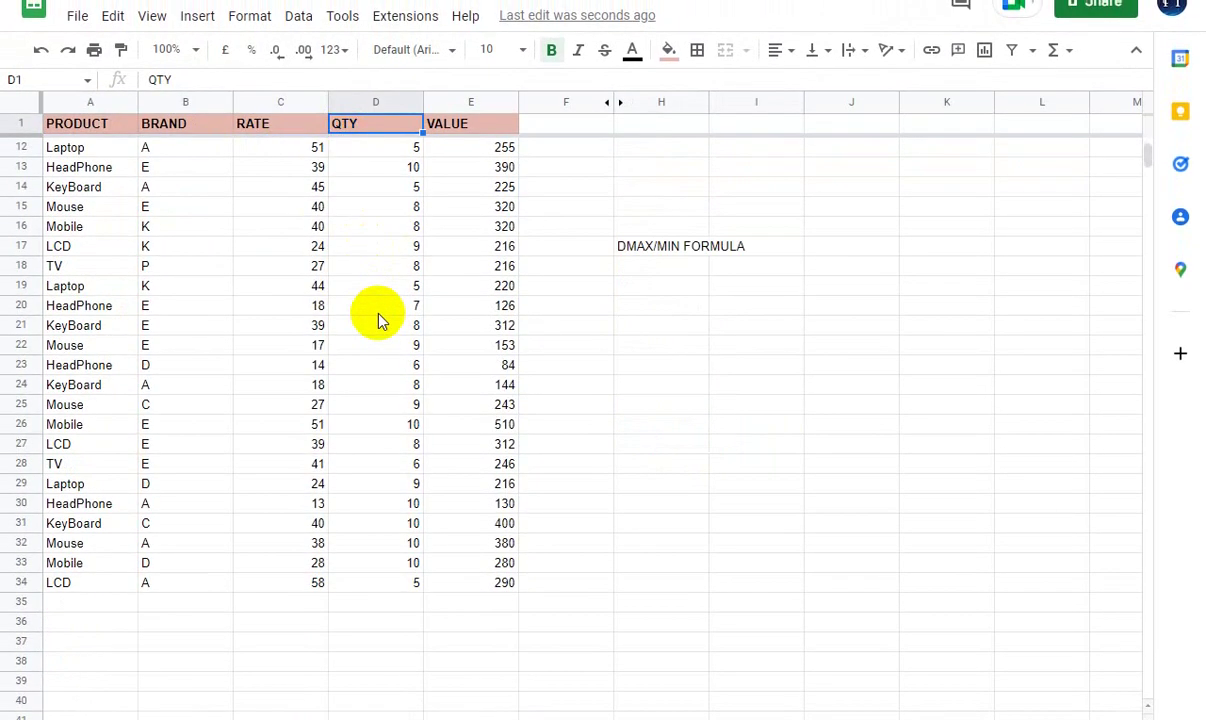
scroll(420, 260, "up", 3)
left_click(478, 206)
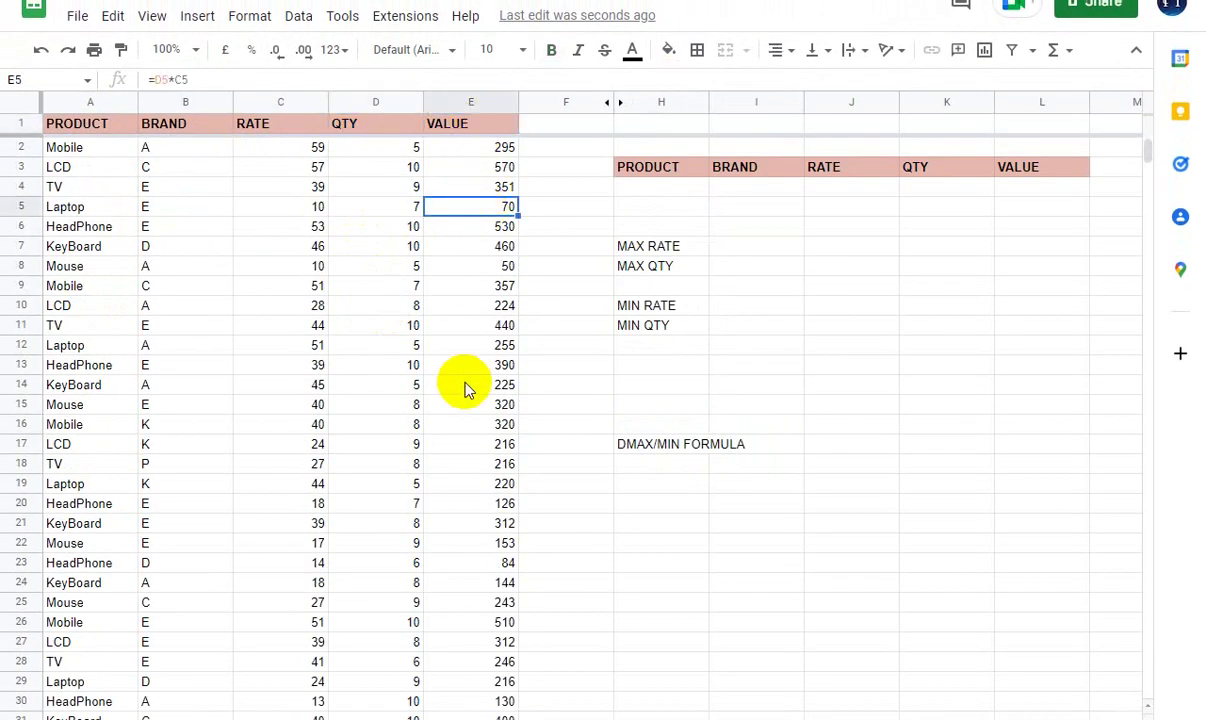
scroll(93, 133, "up", 1)
- Copy the product header row A1:E1 into H3:L3 as criteria table headers
left_click_drag(60, 128, 490, 145)
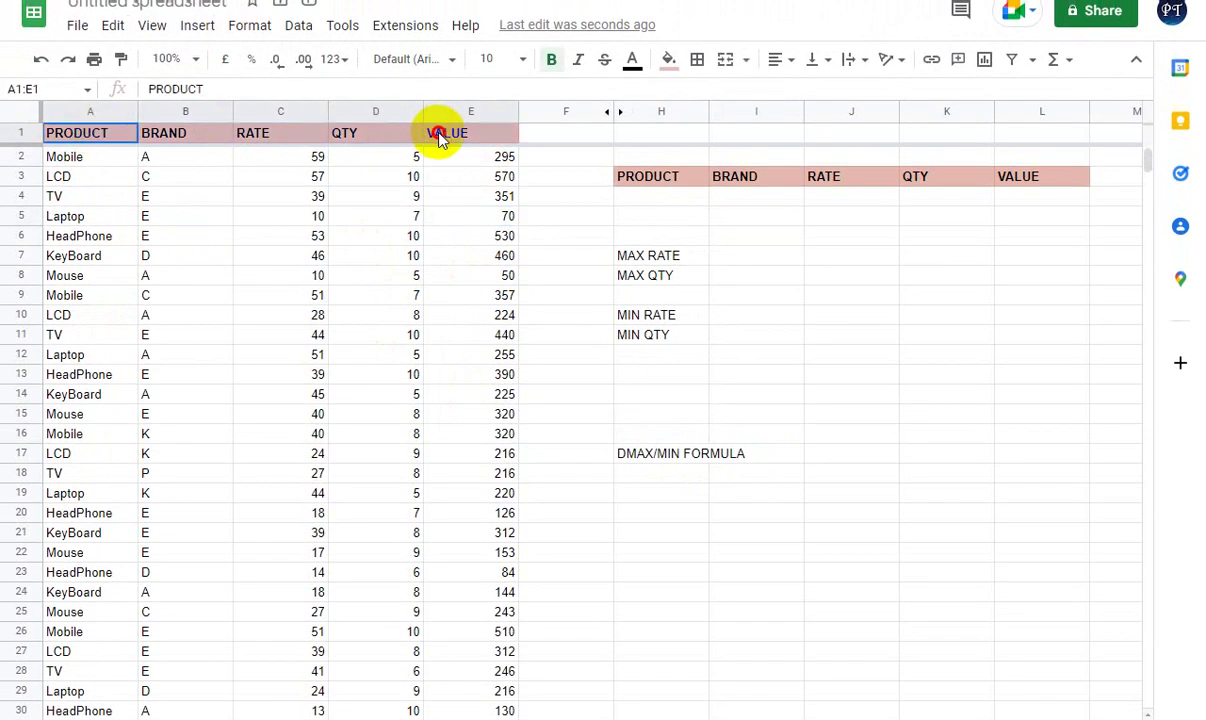
key("ctrl+c")
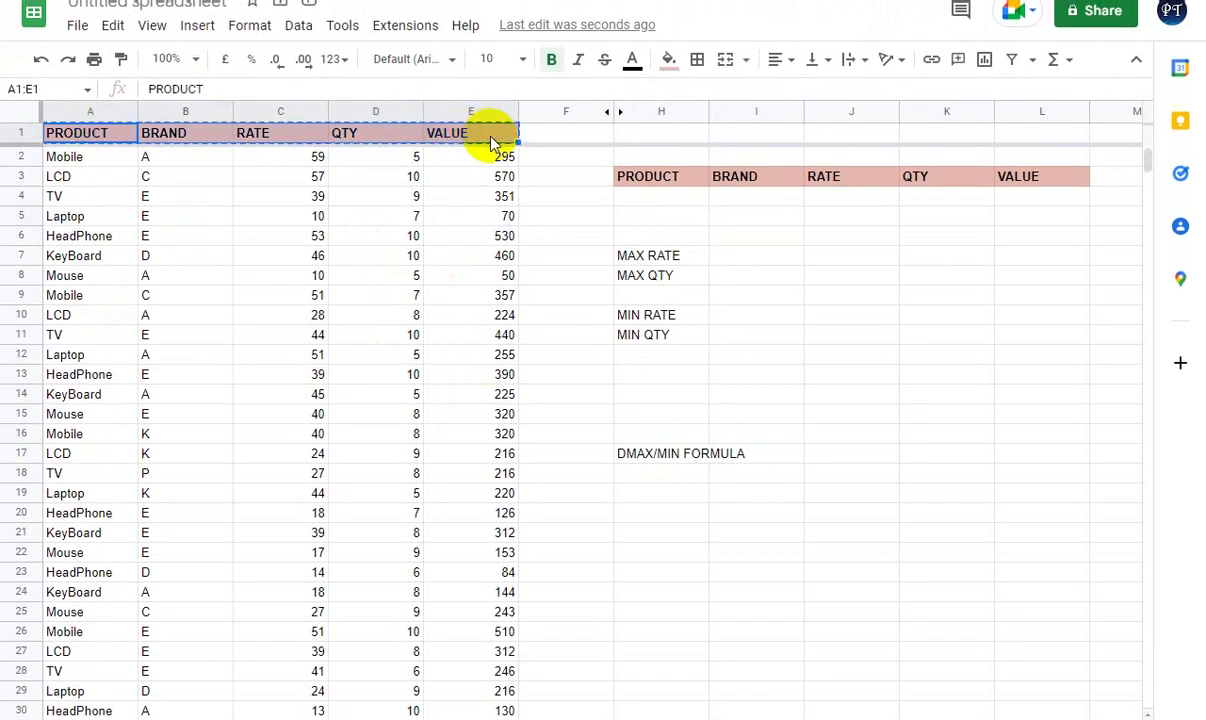
left_click(655, 180)
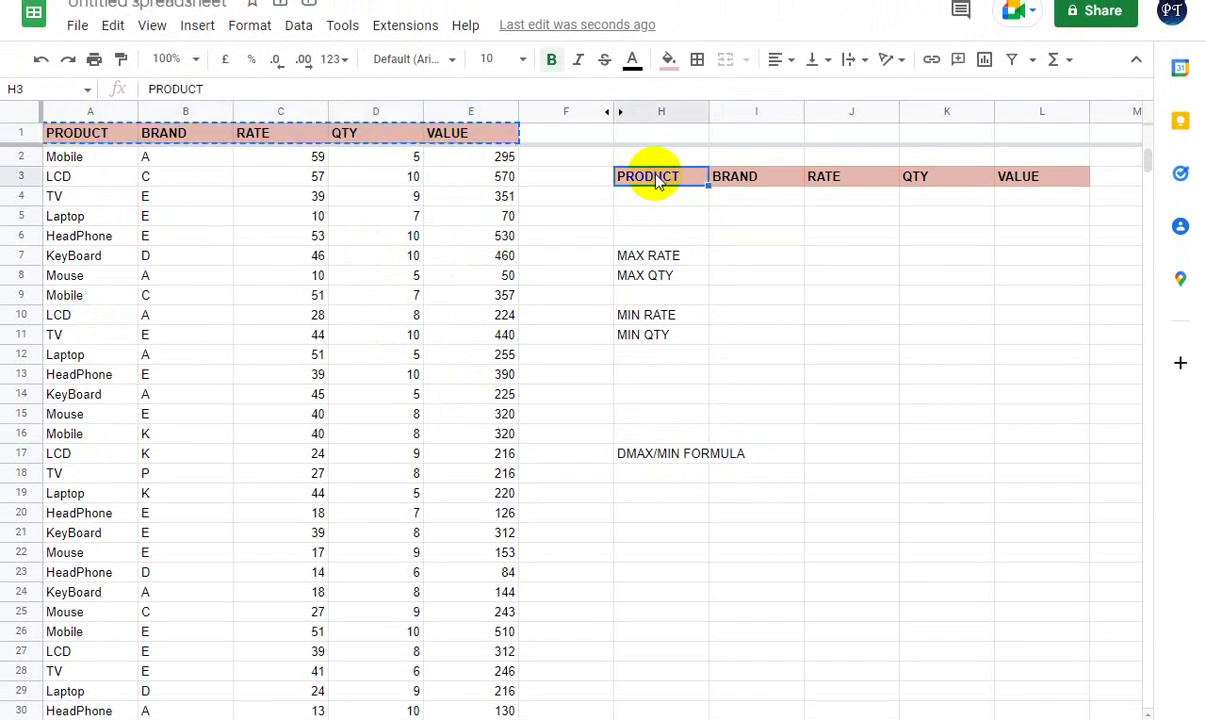
key("ctrl+v")
left_click(757, 238)
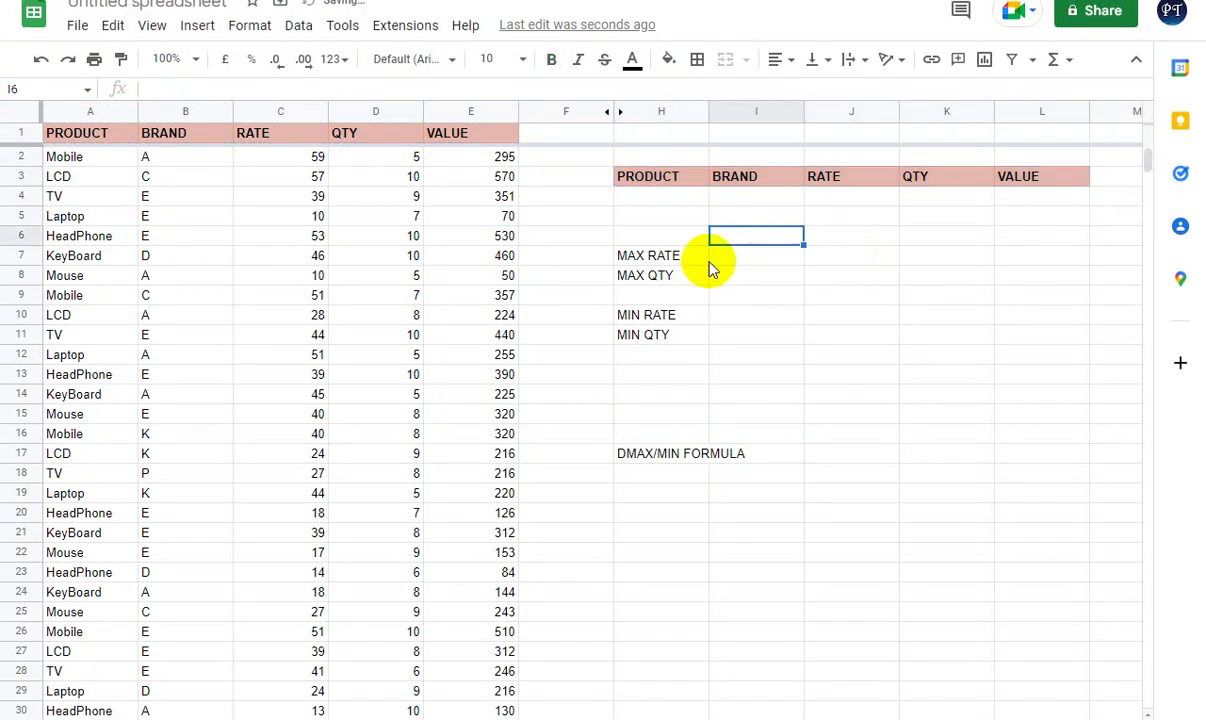
- Enter =DMAX($A:$E,J3,$H$3:$L$4) beside MAX RATE, returning 59
left_click(671, 255)
left_click(750, 262)
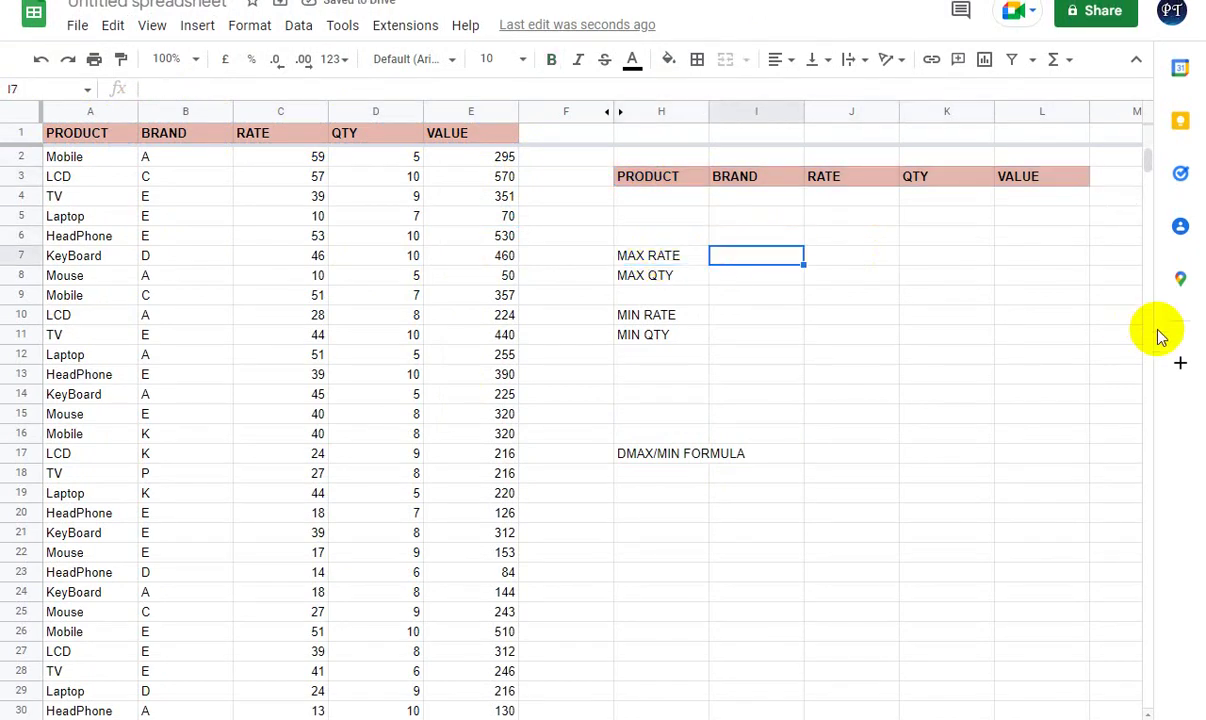
type("=DMA")
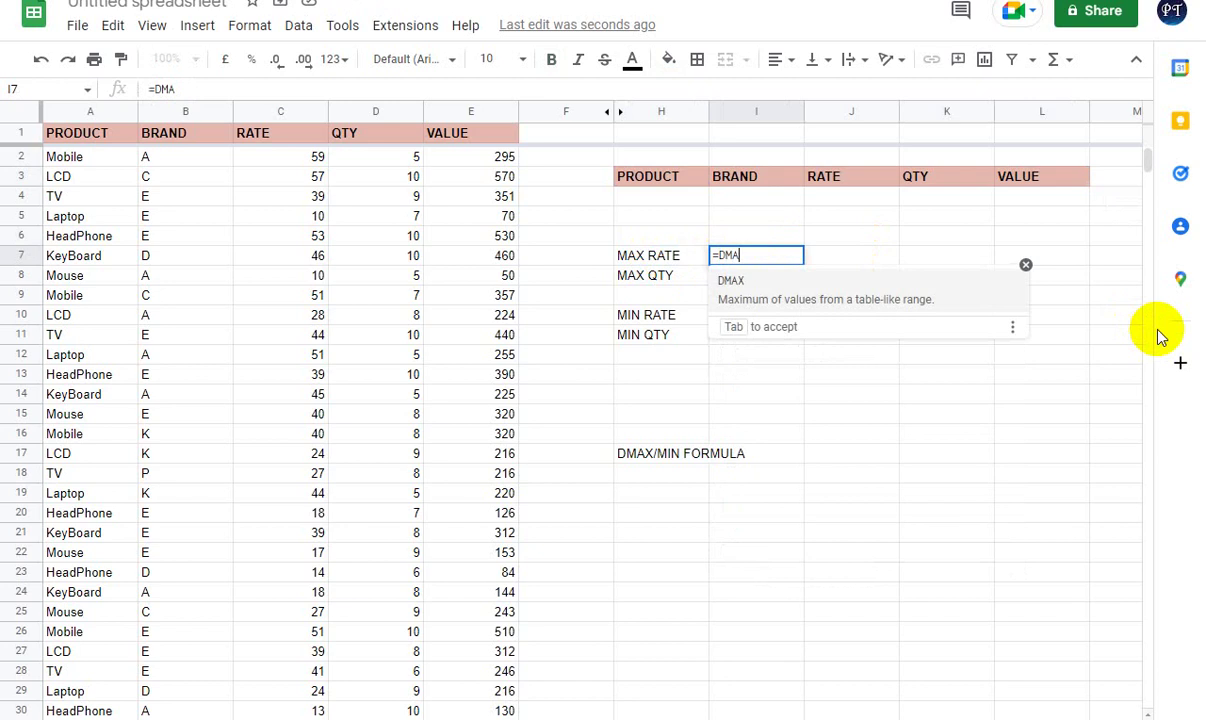
type("X")
type("(")
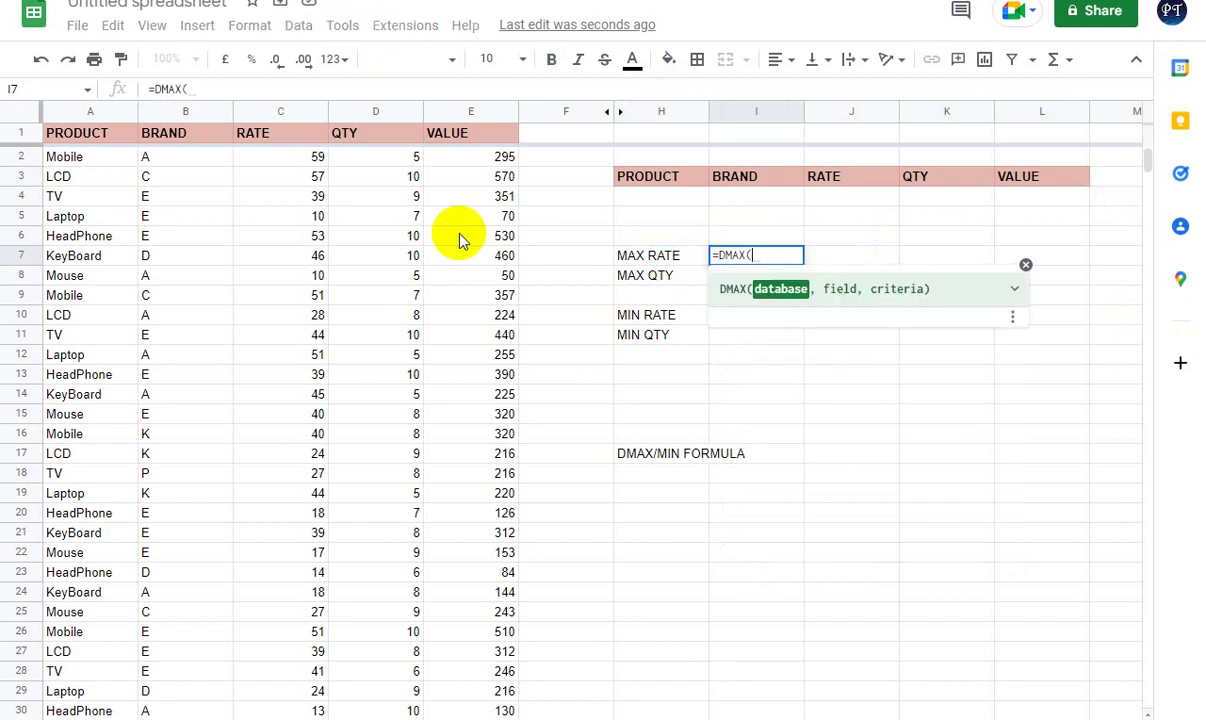
left_click_drag(93, 117, 495, 122)
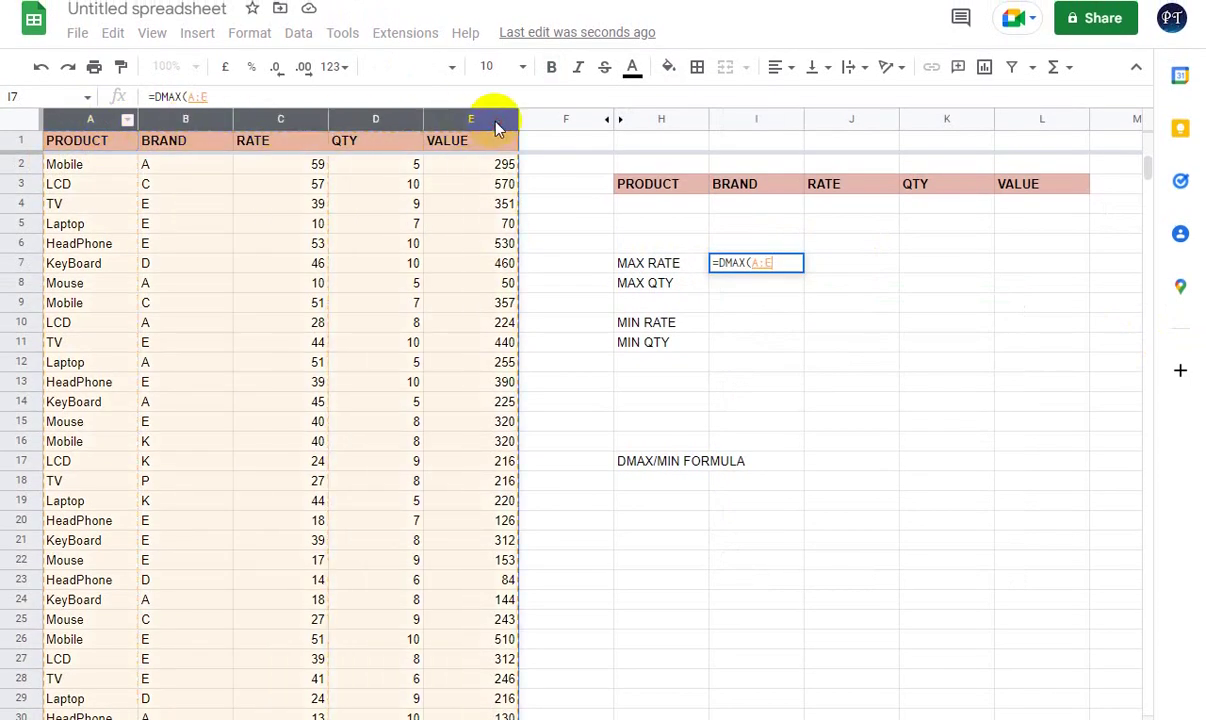
key("F4")
type("$E,")
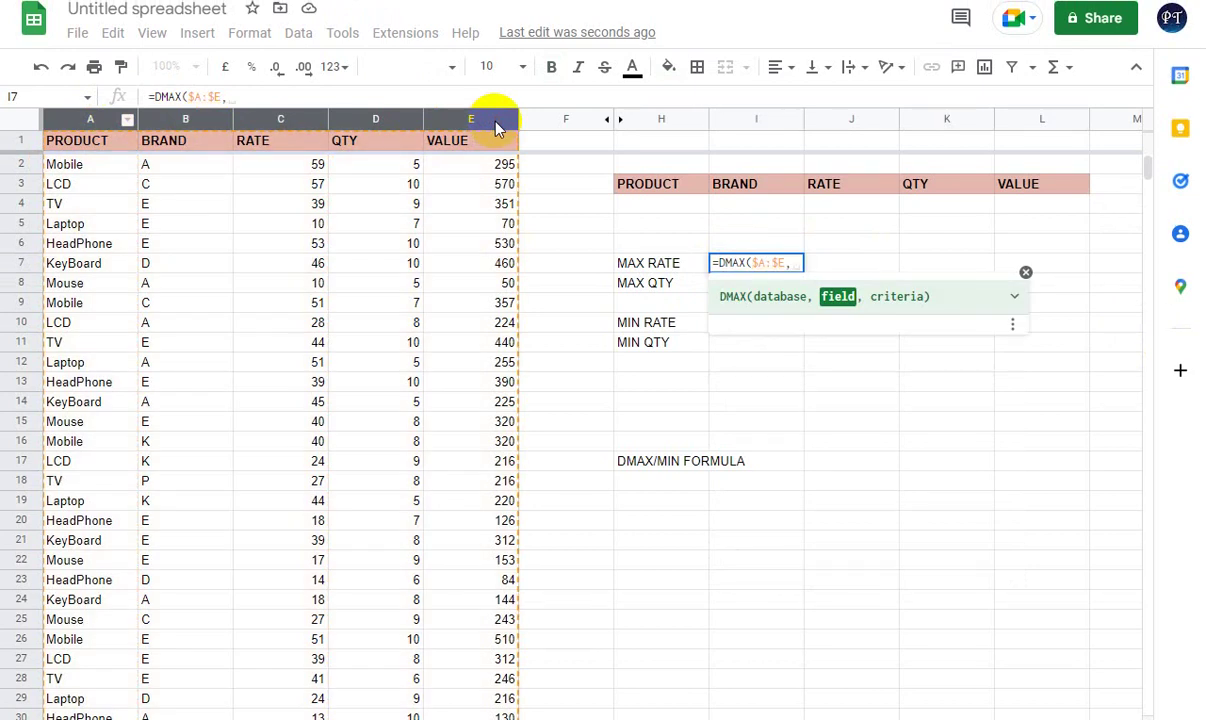
left_click(853, 189)
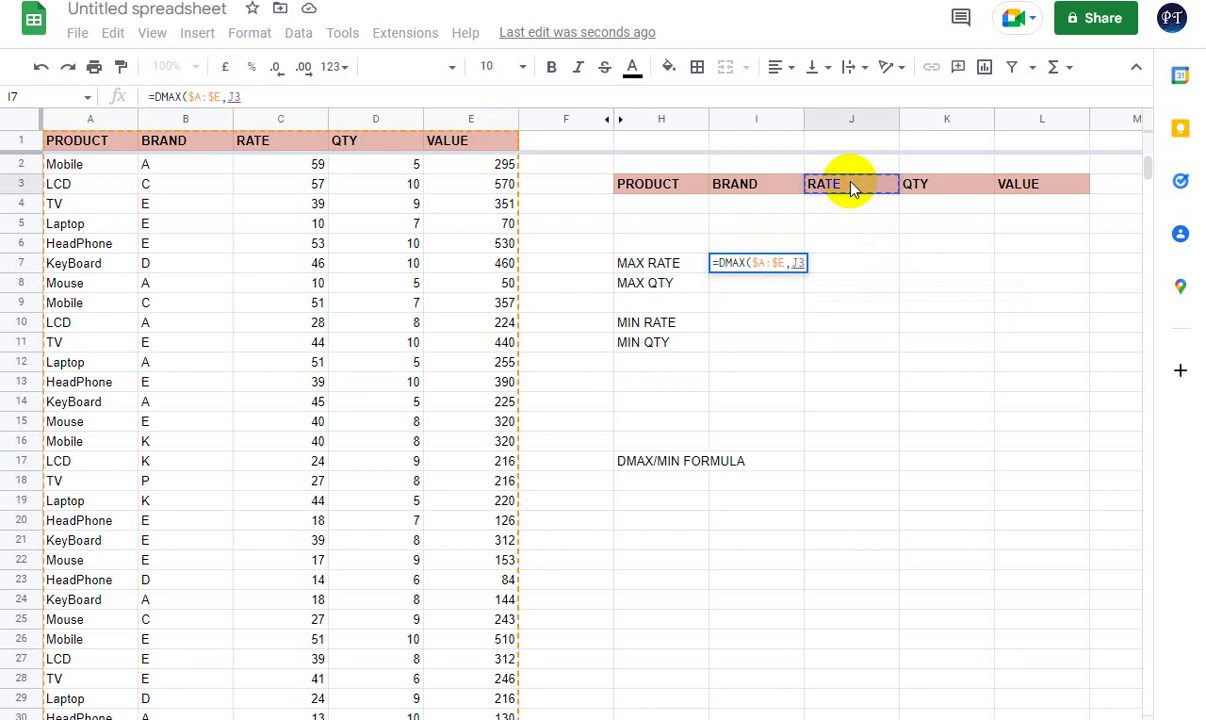
type(",")
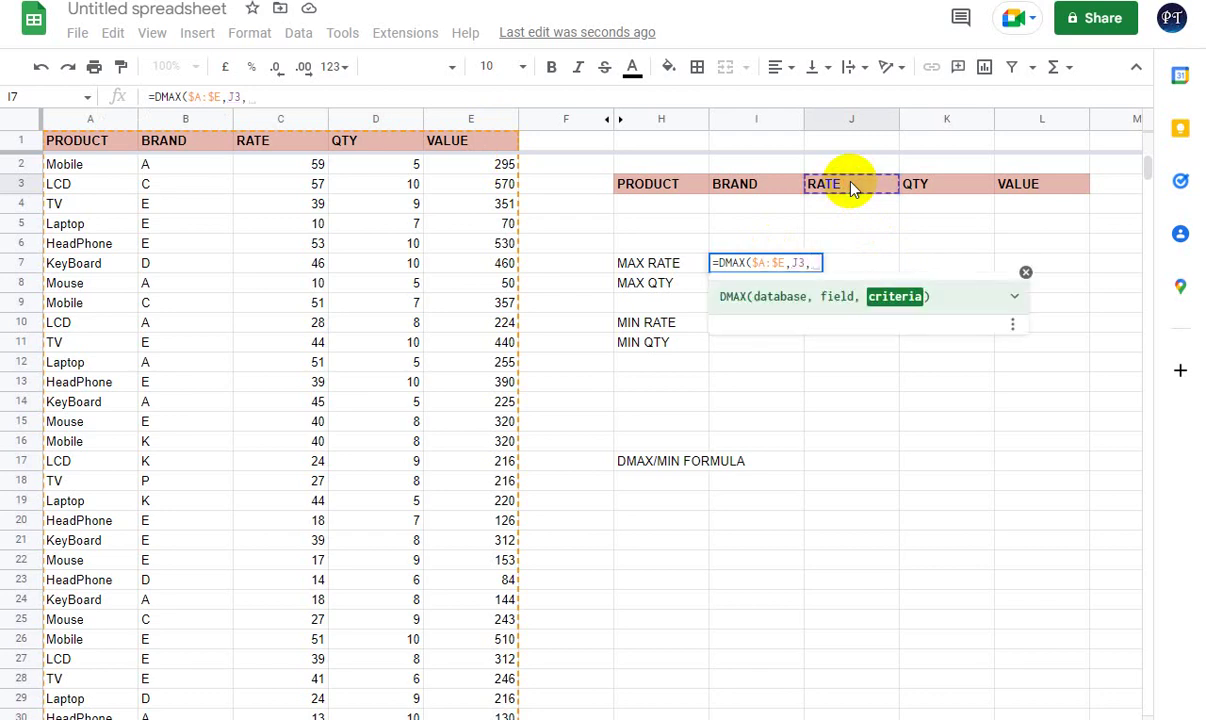
left_click_drag(640, 185, 1063, 221)
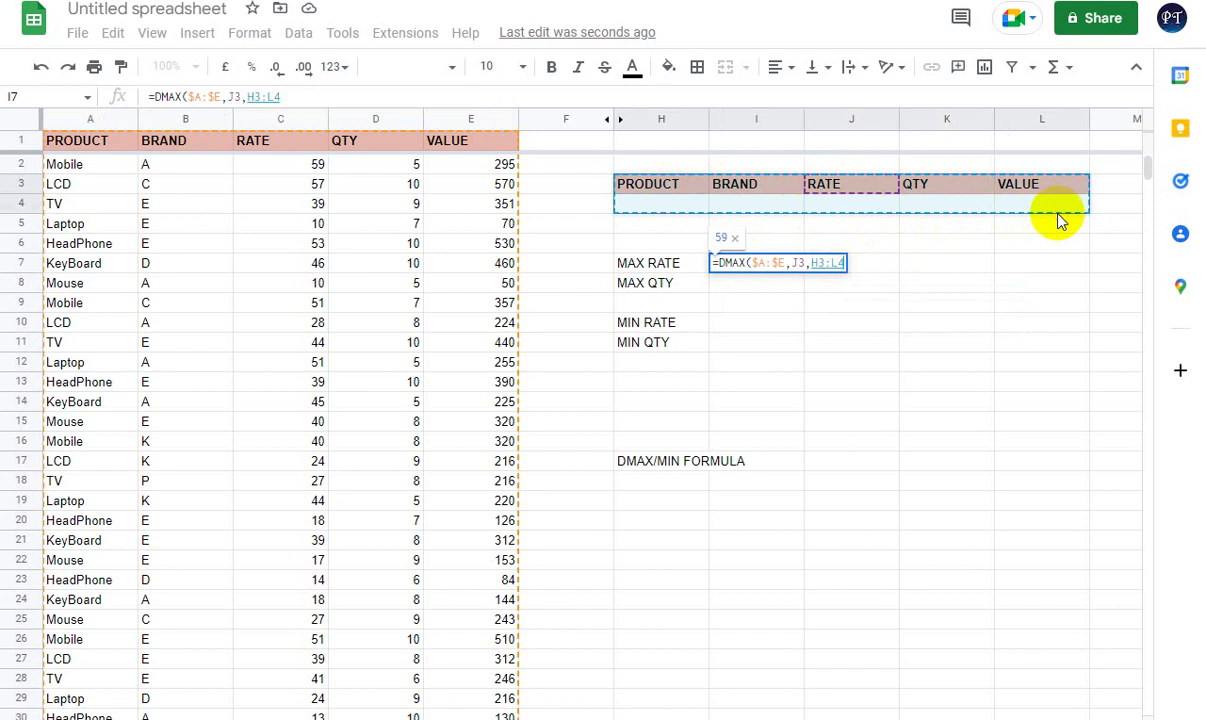
key("F4")
key("Return")
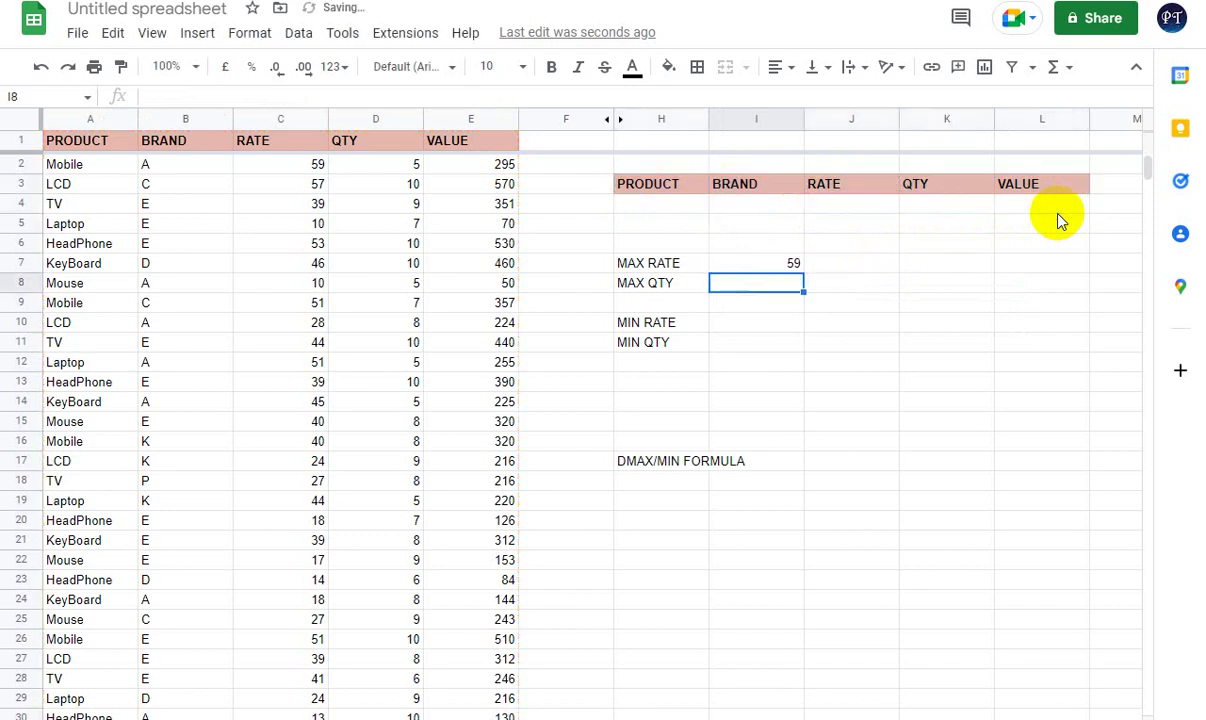
key("Up")
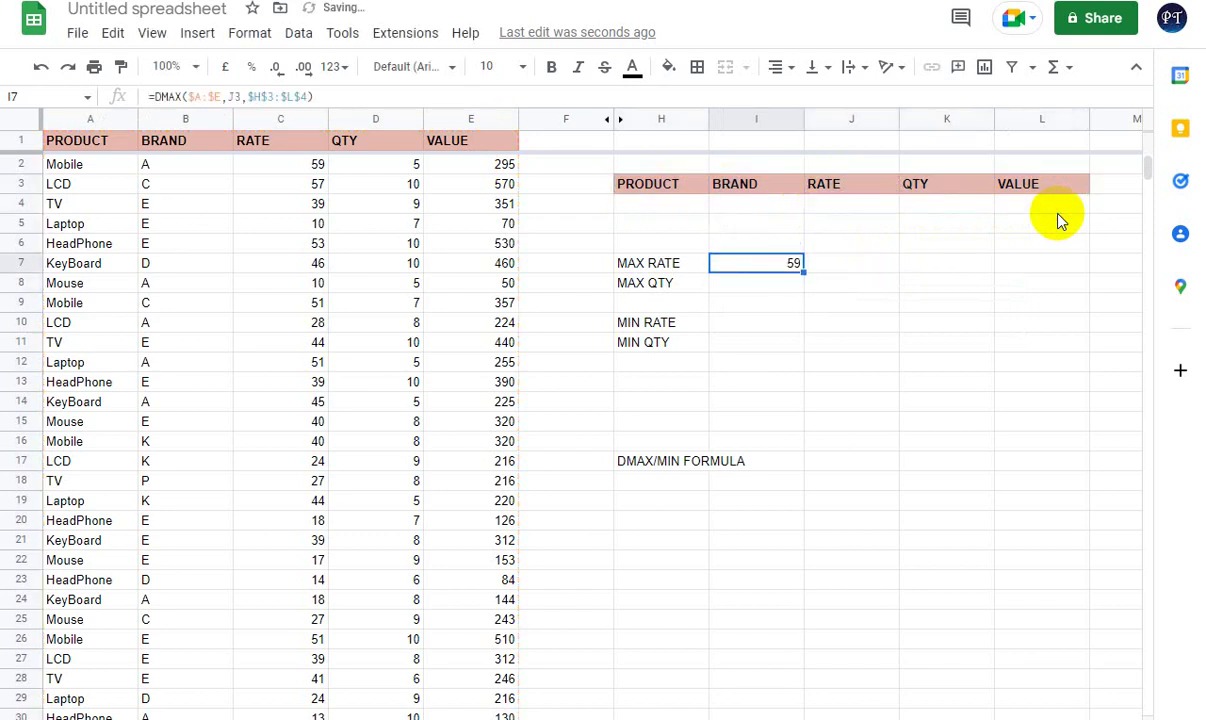
- Reopen the MAX RATE formula =DMAX($A:$E,J3,$H$3:$L$4) unchanged and select its text for copying
scroll(320, 297, "down", 1)
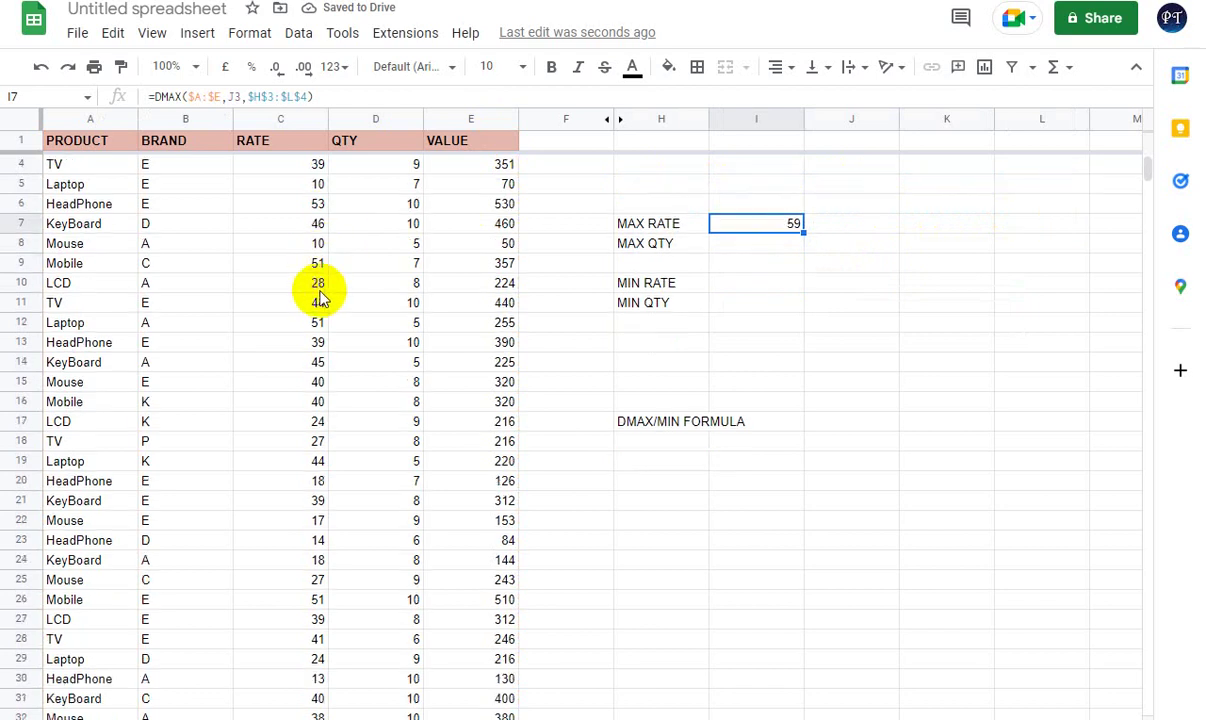
scroll(320, 297, "down", 2)
scroll(316, 334, "up", 3)
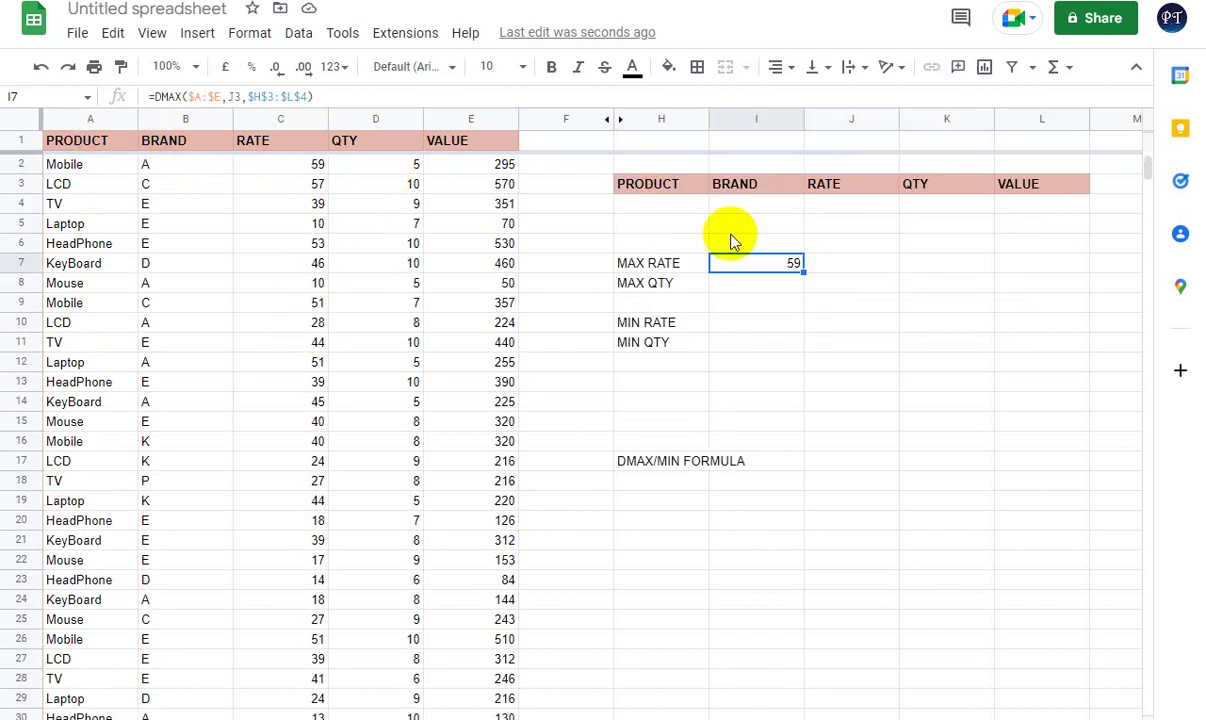
left_click(752, 290)
left_click(797, 263)
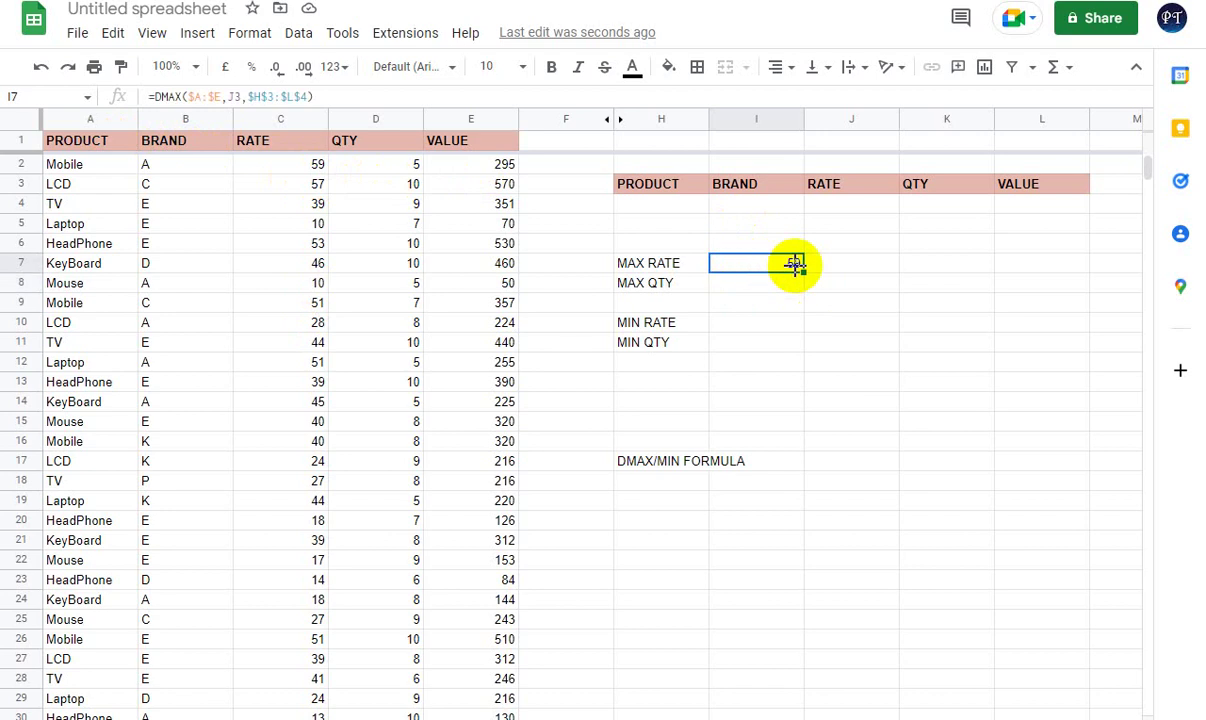
double_click(830, 265)
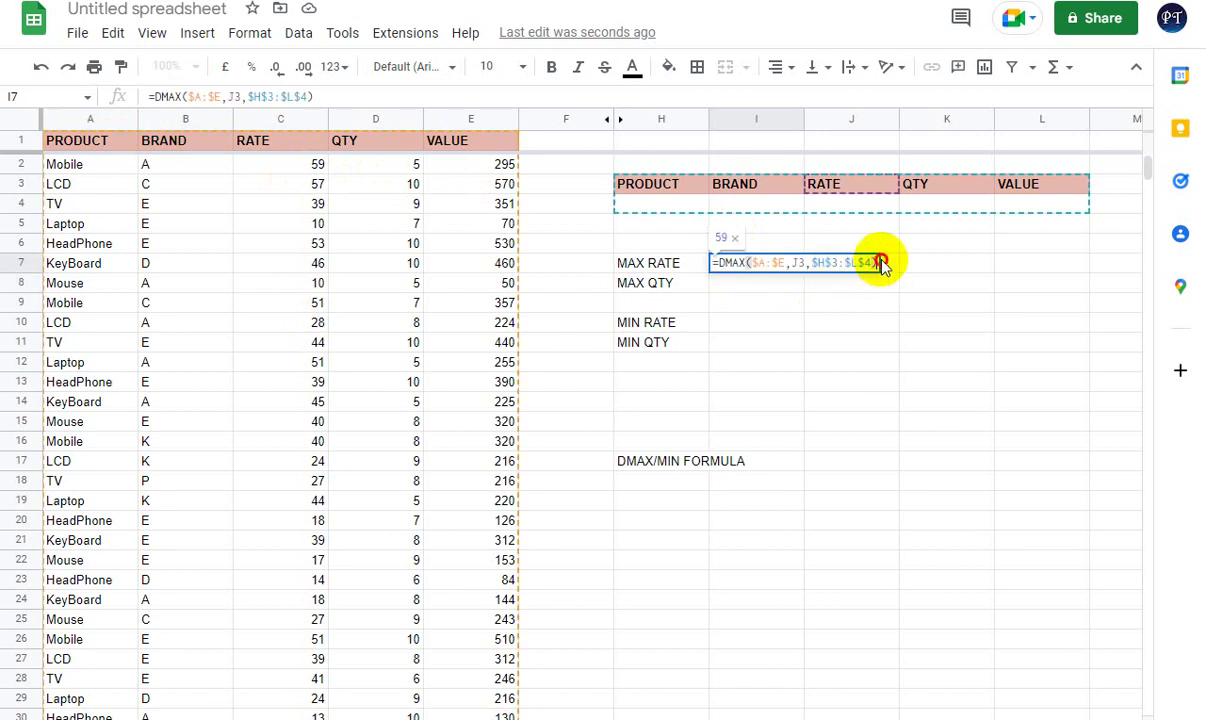
left_click_drag(878, 268, 787, 266)
left_click(787, 268)
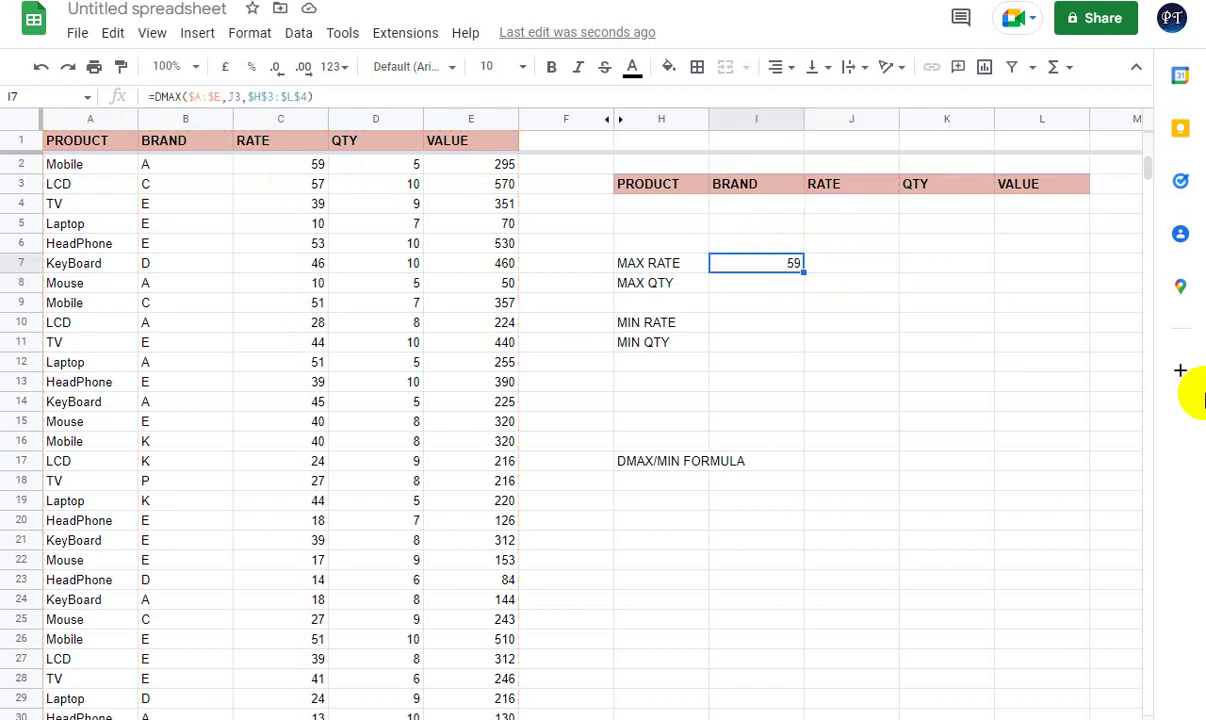
key("F2")
key("shift+Left")
key("shift+Left")
key("shift+Left")
key("shift+Left")
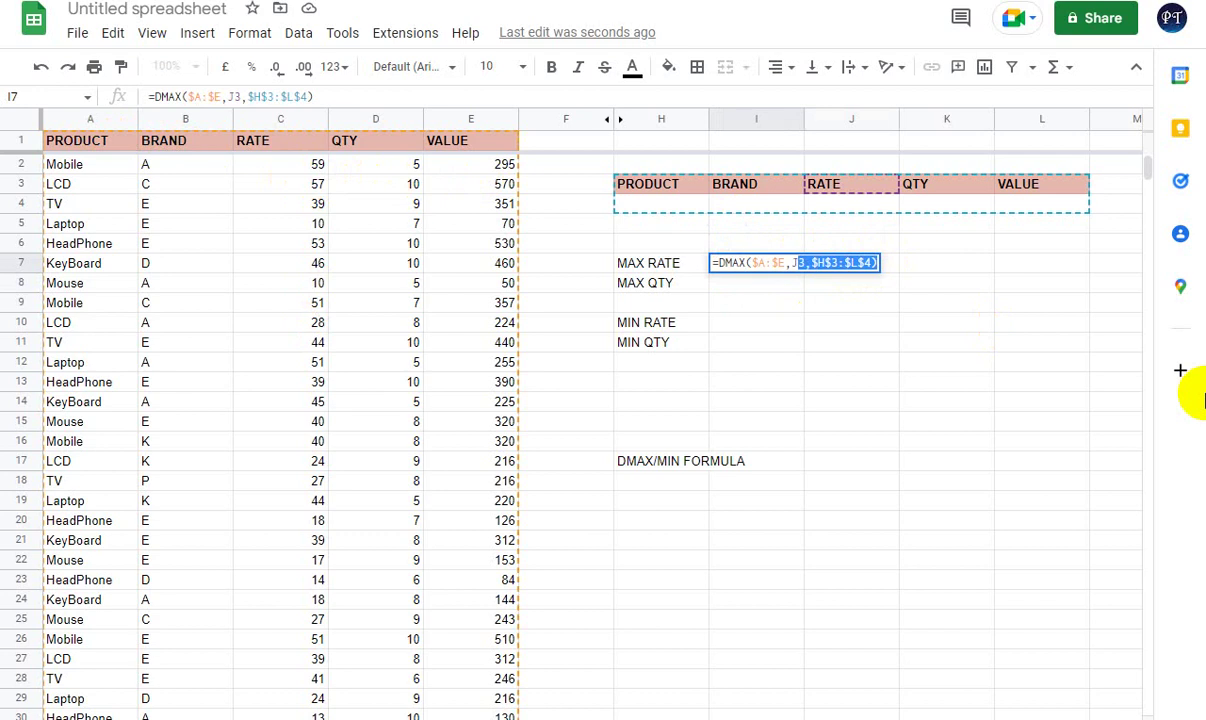
key("shift+Left")
key("shift+Left")
key("shift+Left")
- Paste the MAX RATE formula beside MAX QTY, inspect it, then clear that cell
key("ctrl+c")
key("Escape")
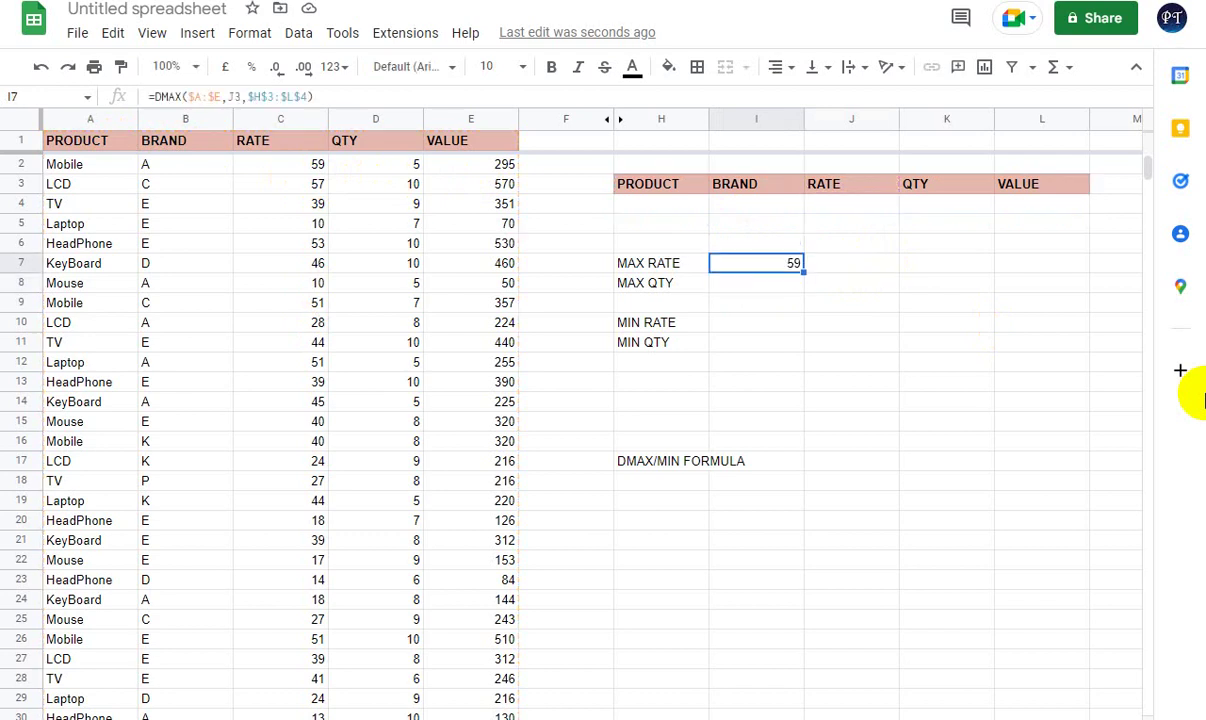
key("Down")
key("ctrl+v")
key("F2")
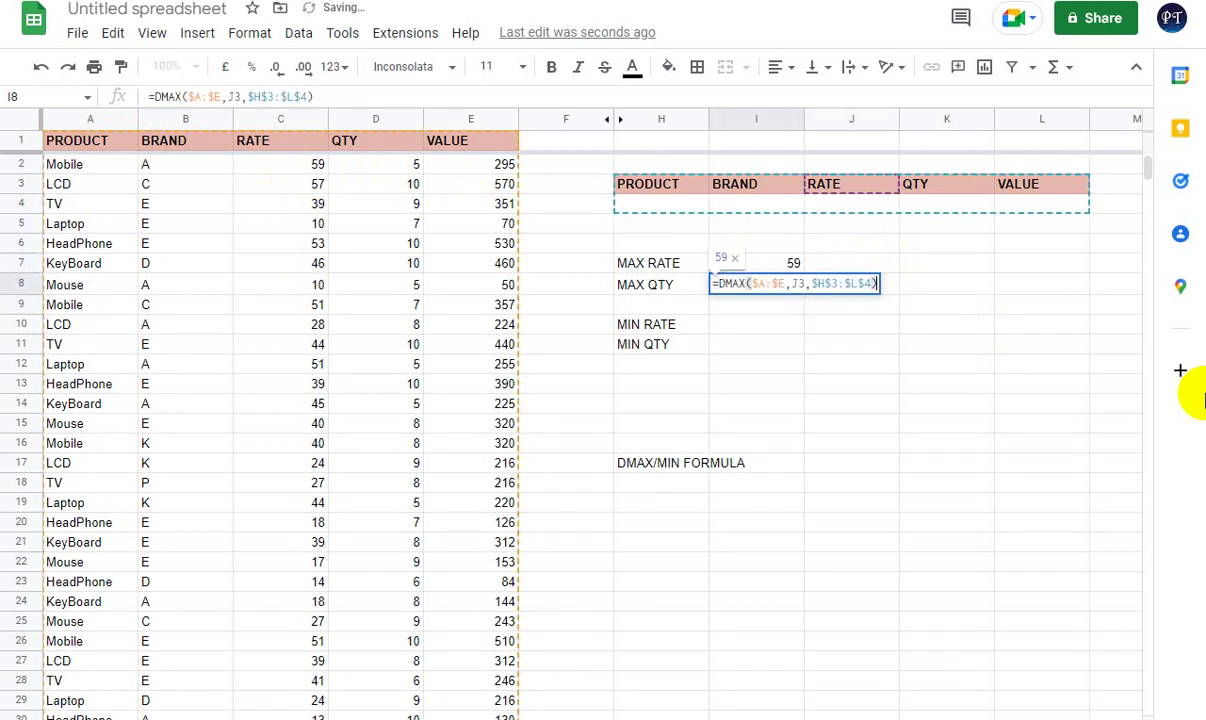
key("Escape")
key("Up")
key("Down")
key("Delete")
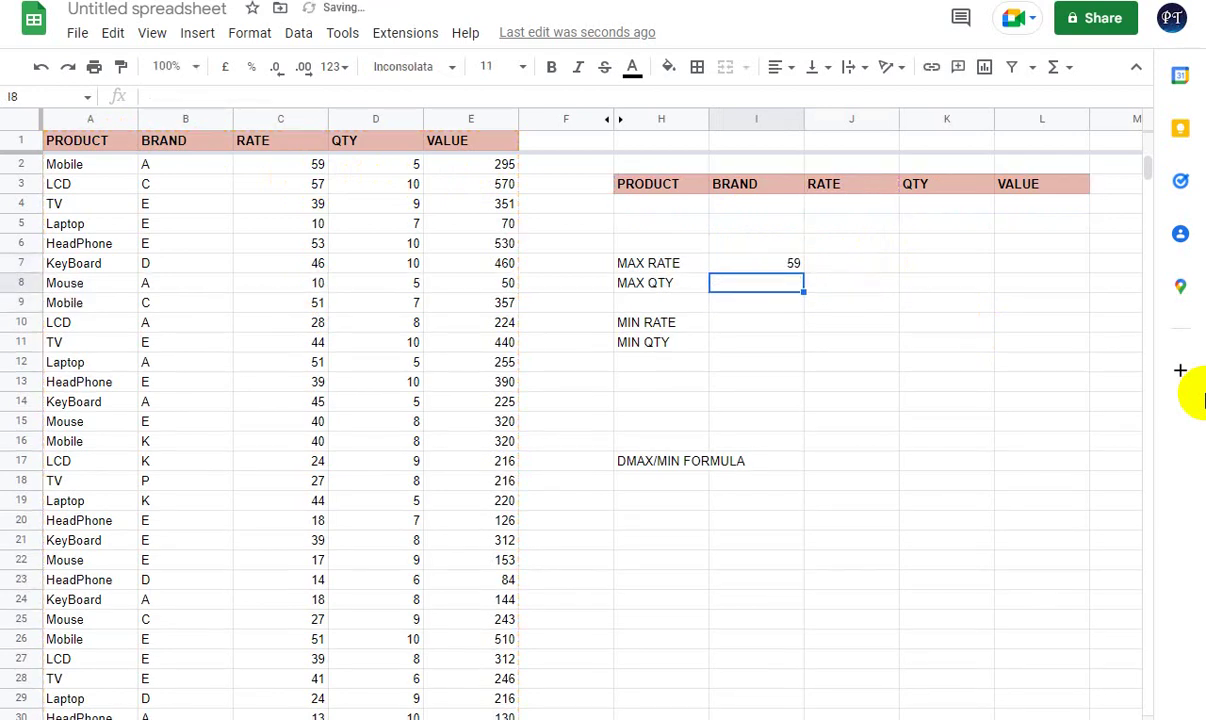
- Copy the MAX RATE DMAX formula again and paste it beside MAX QTY
key("Up")
key("ctrl+c")
key("Down")
key("ctrl+v")
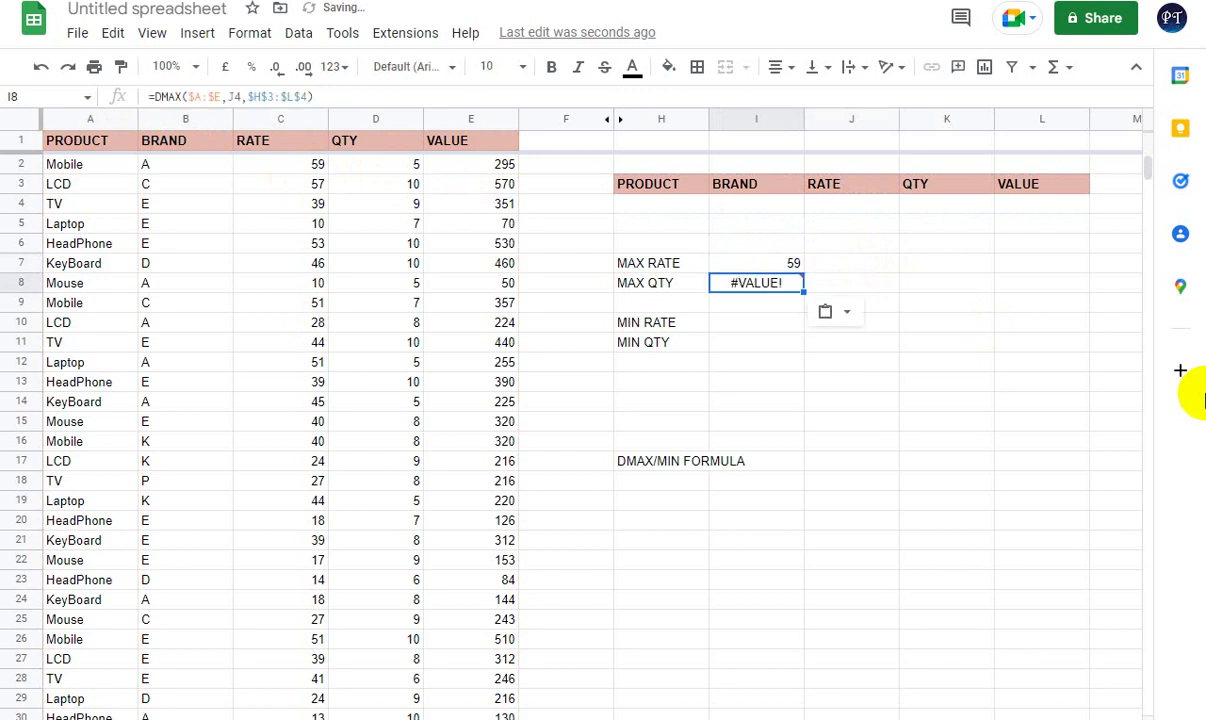
key("Escape")
key("Down")
key("Up")
- Change the MAX QTY formula's field argument to K3 so it returns 10
key("F2")
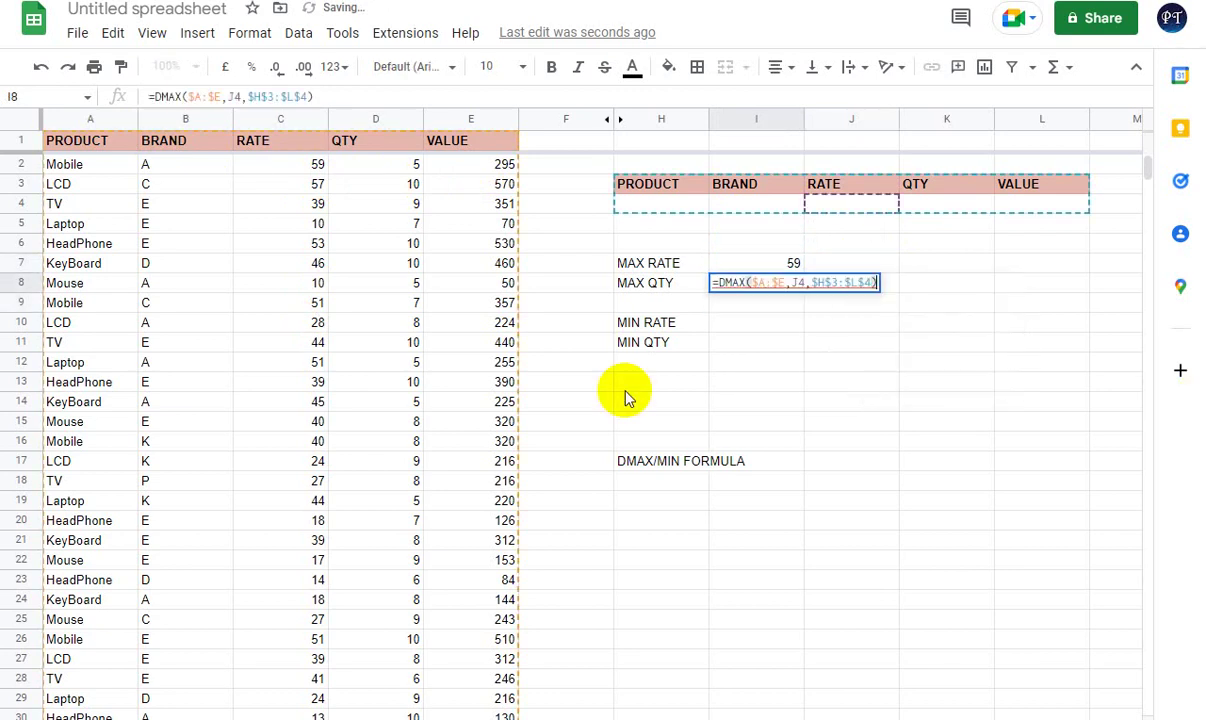
left_click(800, 283)
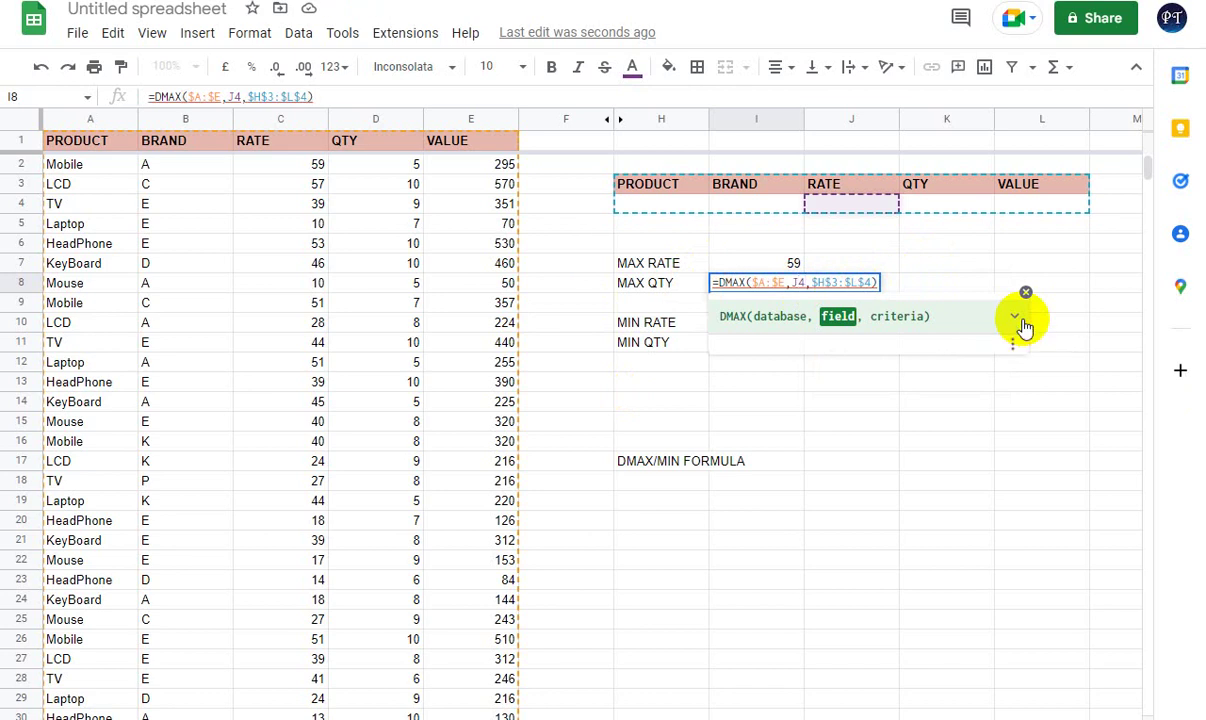
key("Right")
key("BackSpace")
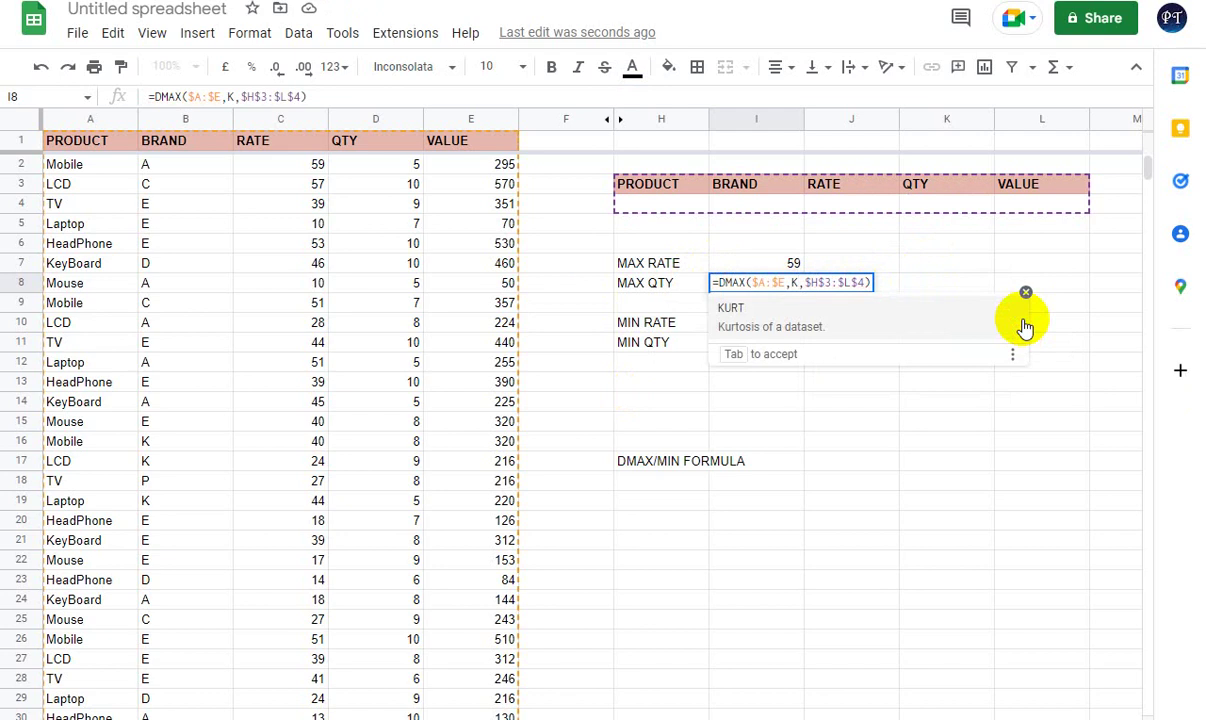
type("3")
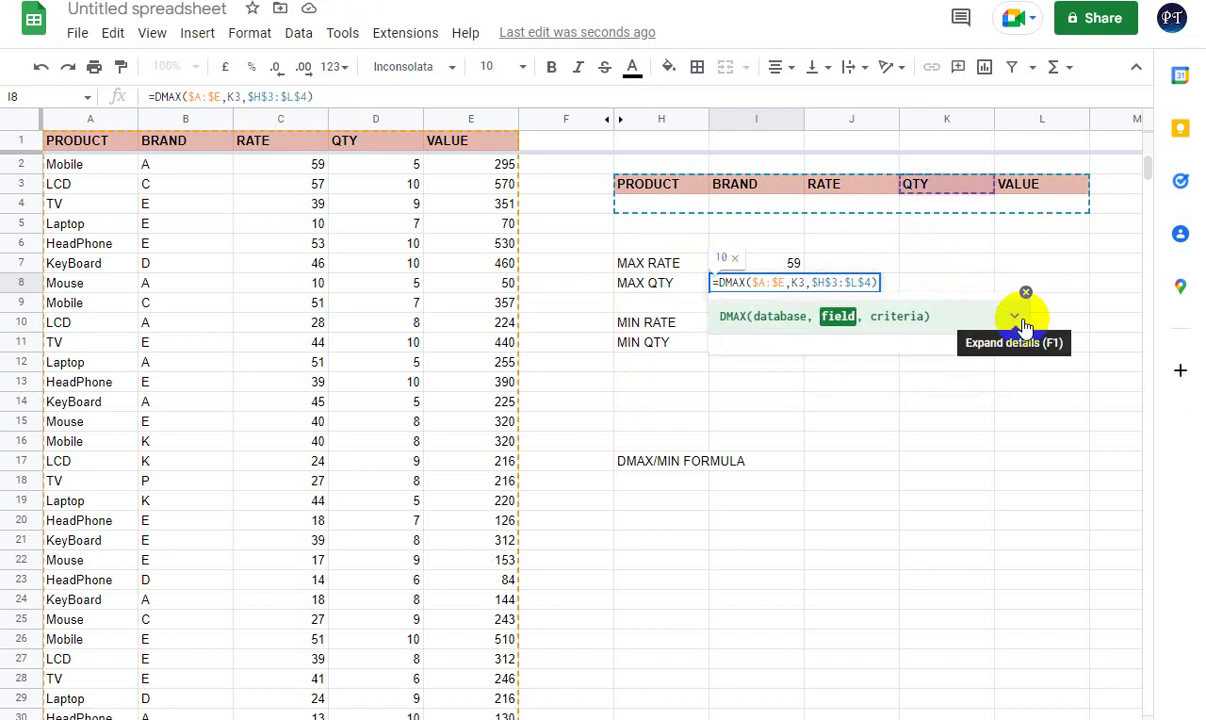
key("Return")
key("Up")
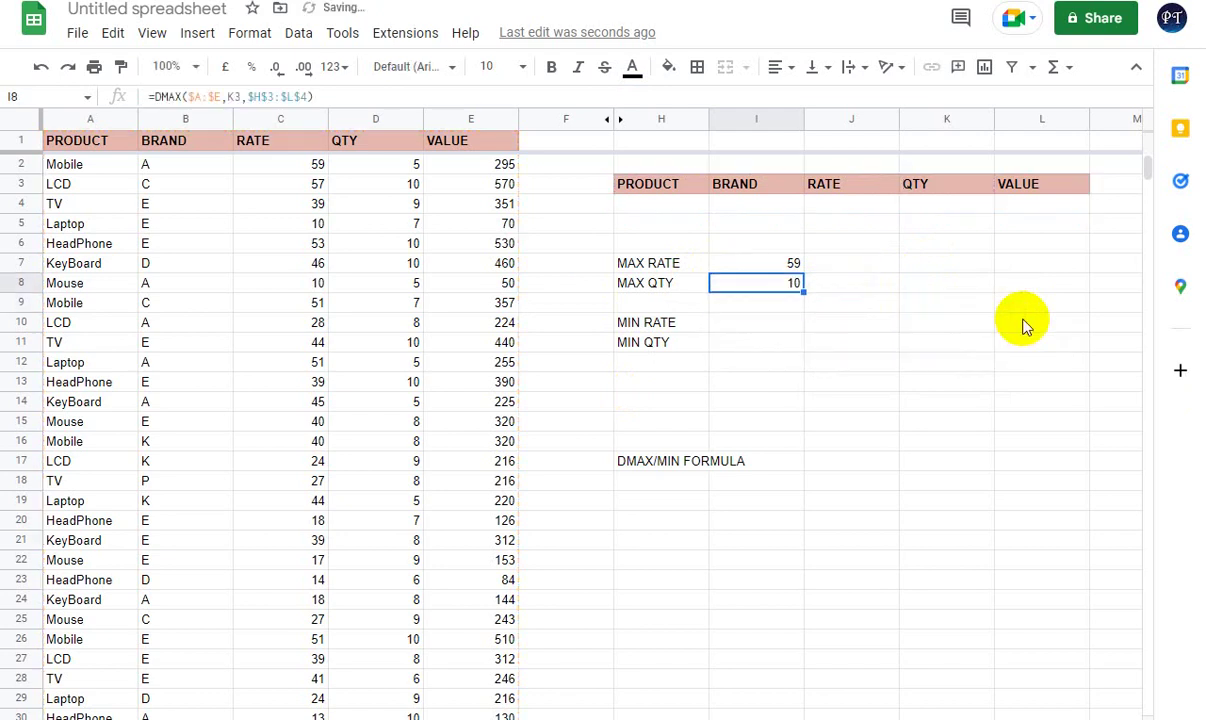
key("Down")
key("Down")
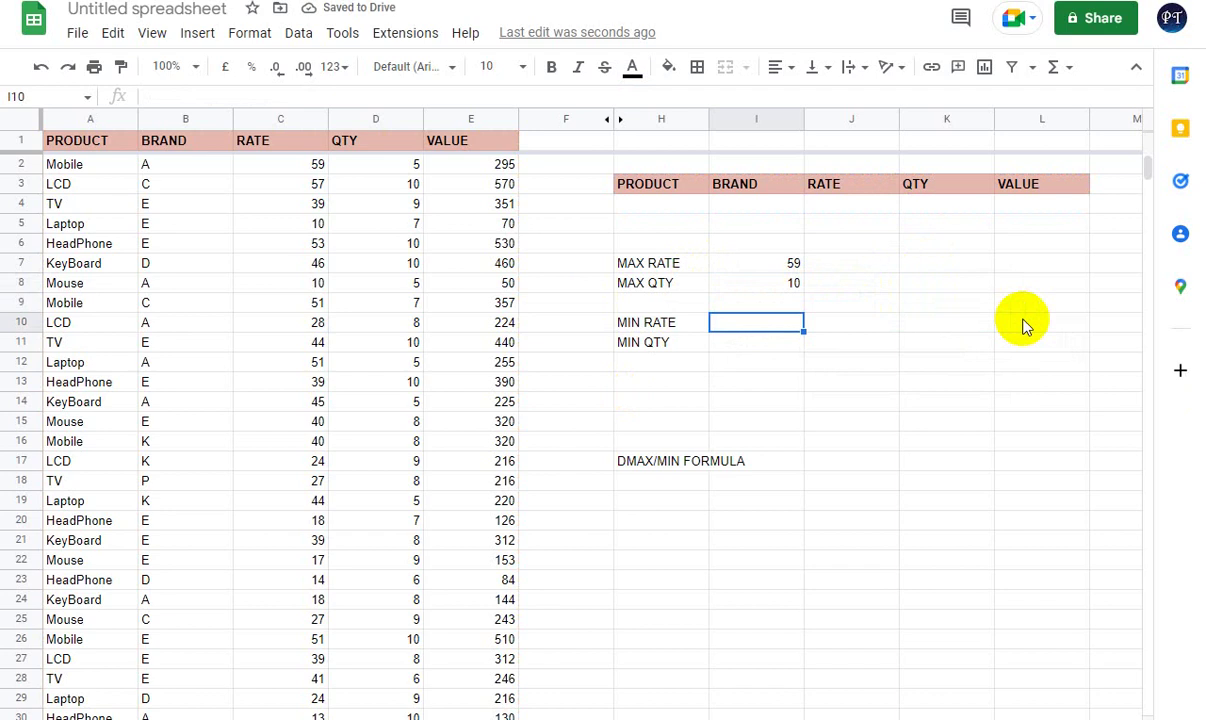
- Enter =DMIN($A:$E,J3,$H$3:$L$4) beside MIN RATE, giving 10
type("=DMIN")
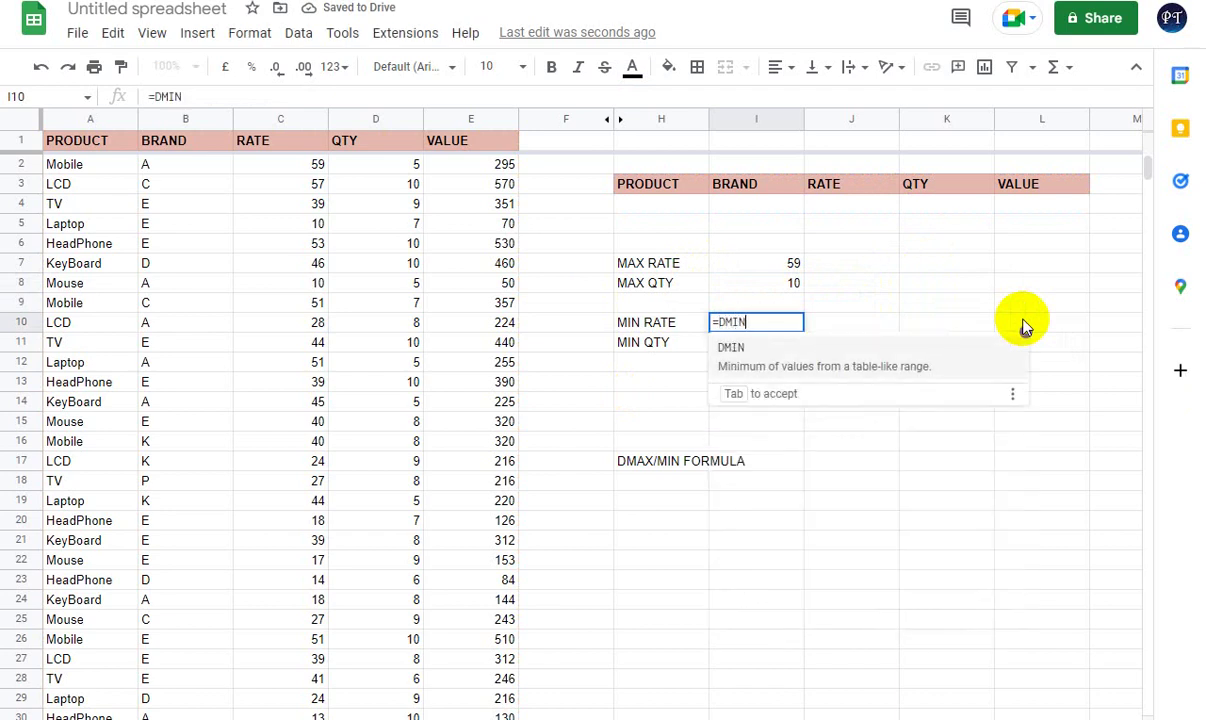
type("(")
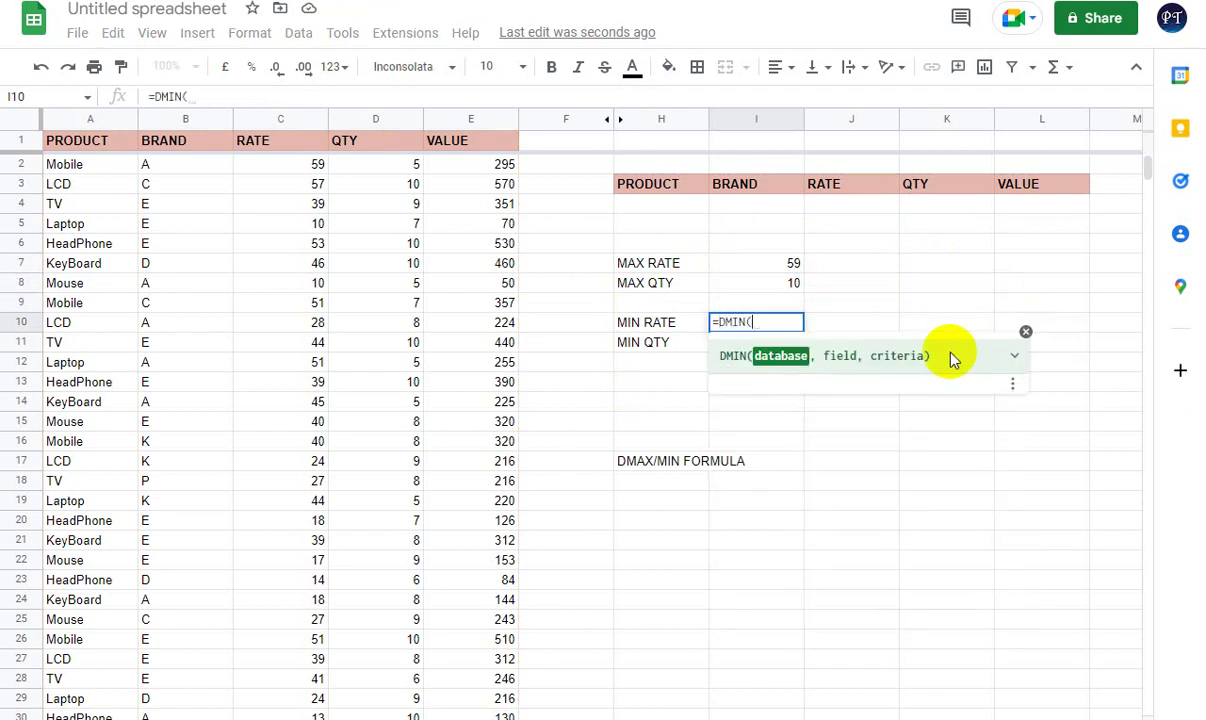
left_click_drag(90, 137, 462, 143)
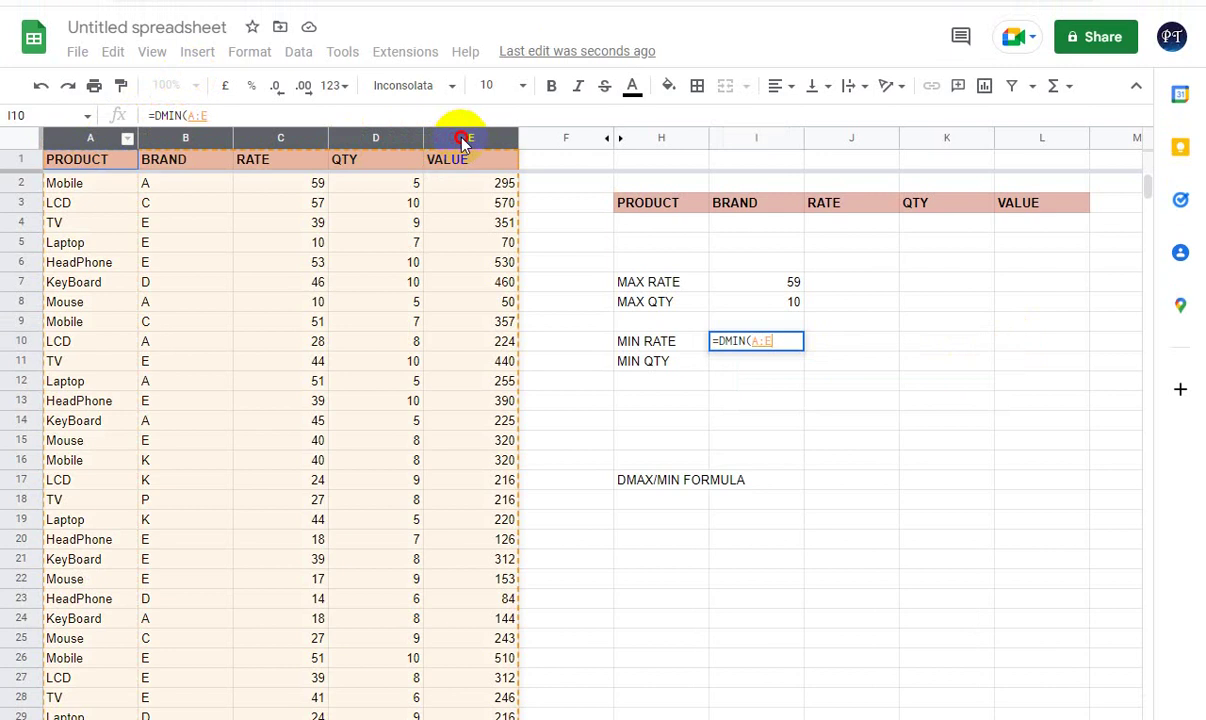
key("F4")
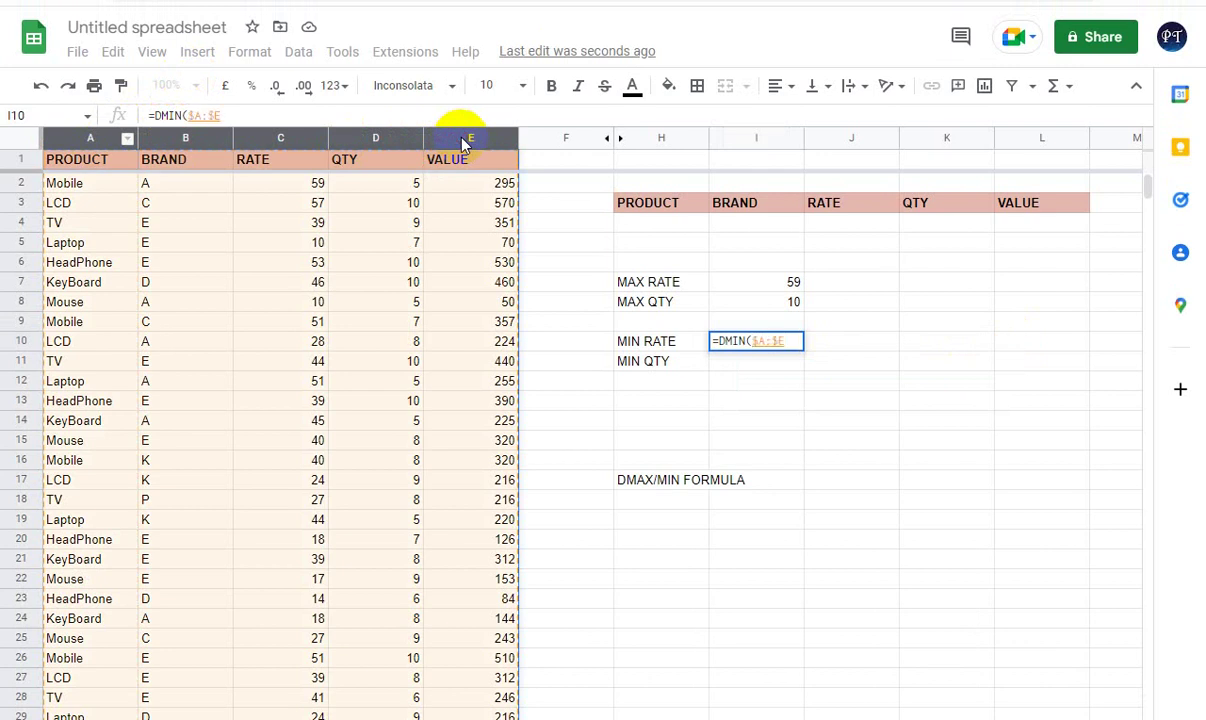
type(",")
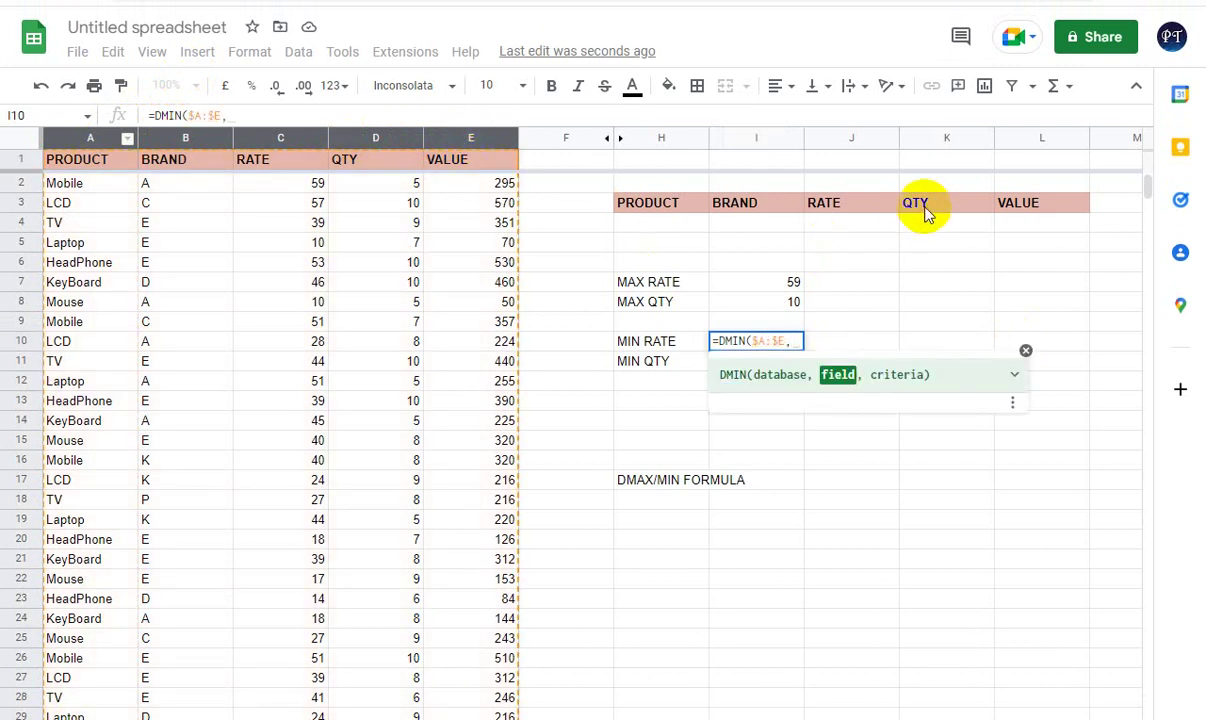
left_click(843, 205)
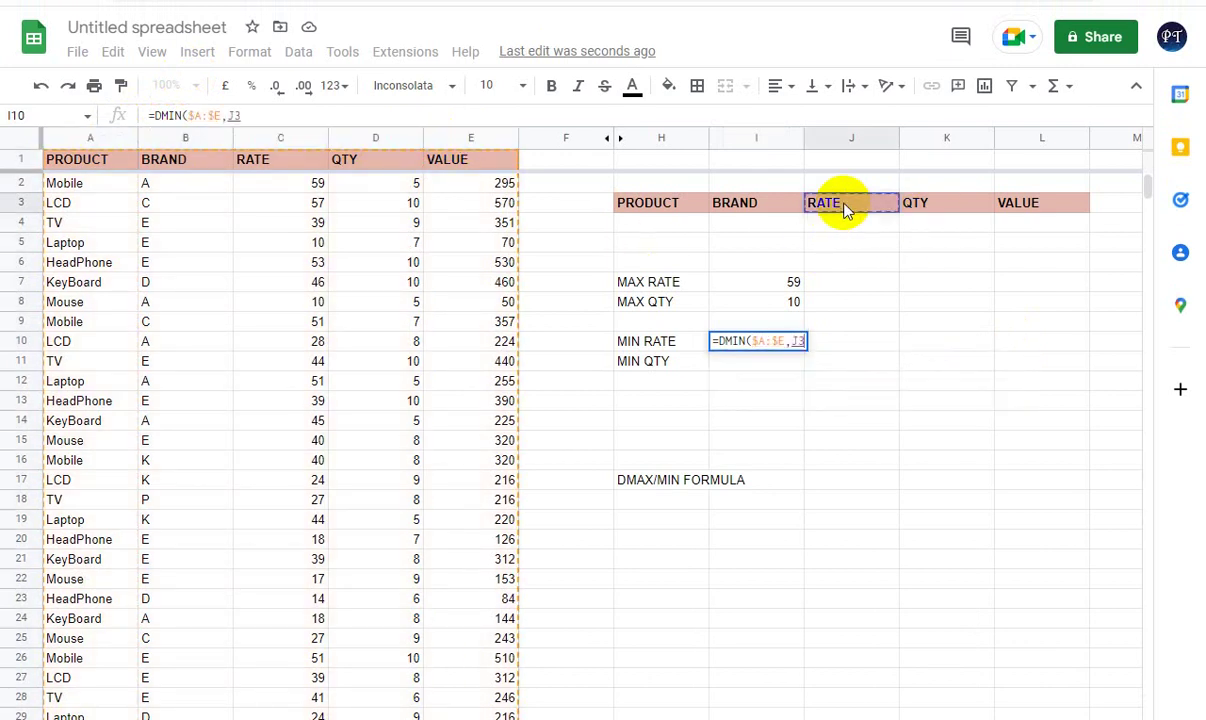
type(",")
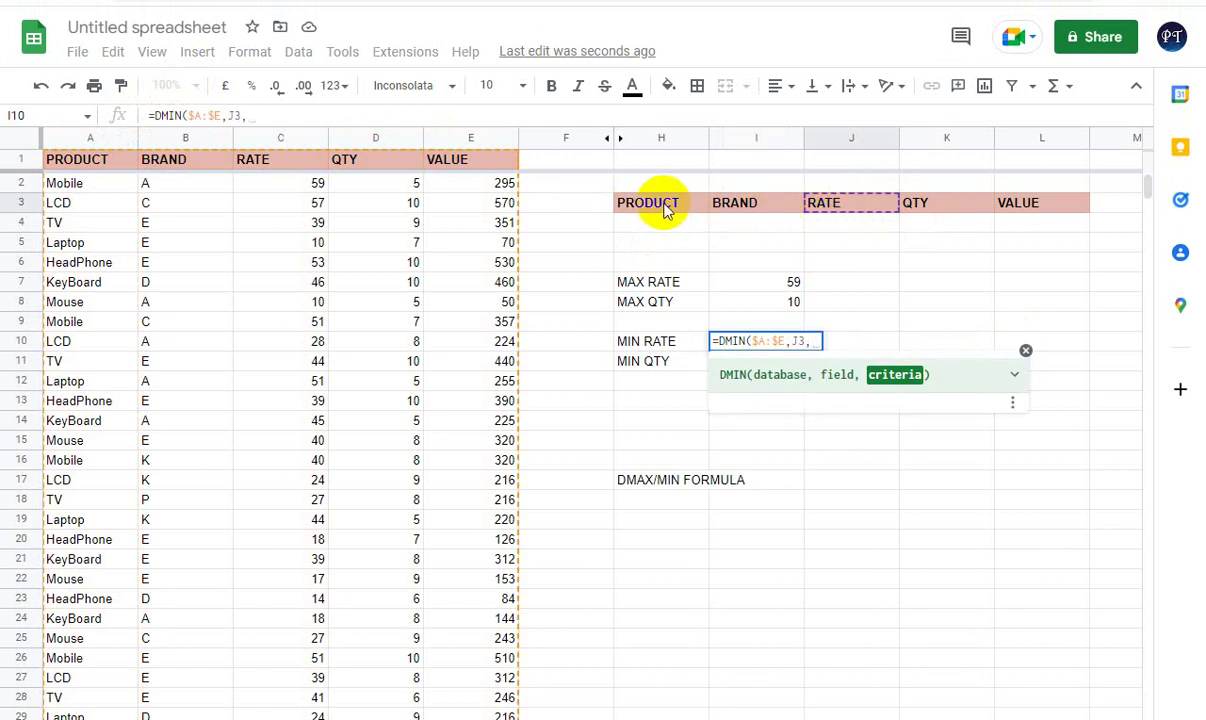
left_click_drag(668, 210, 1022, 236)
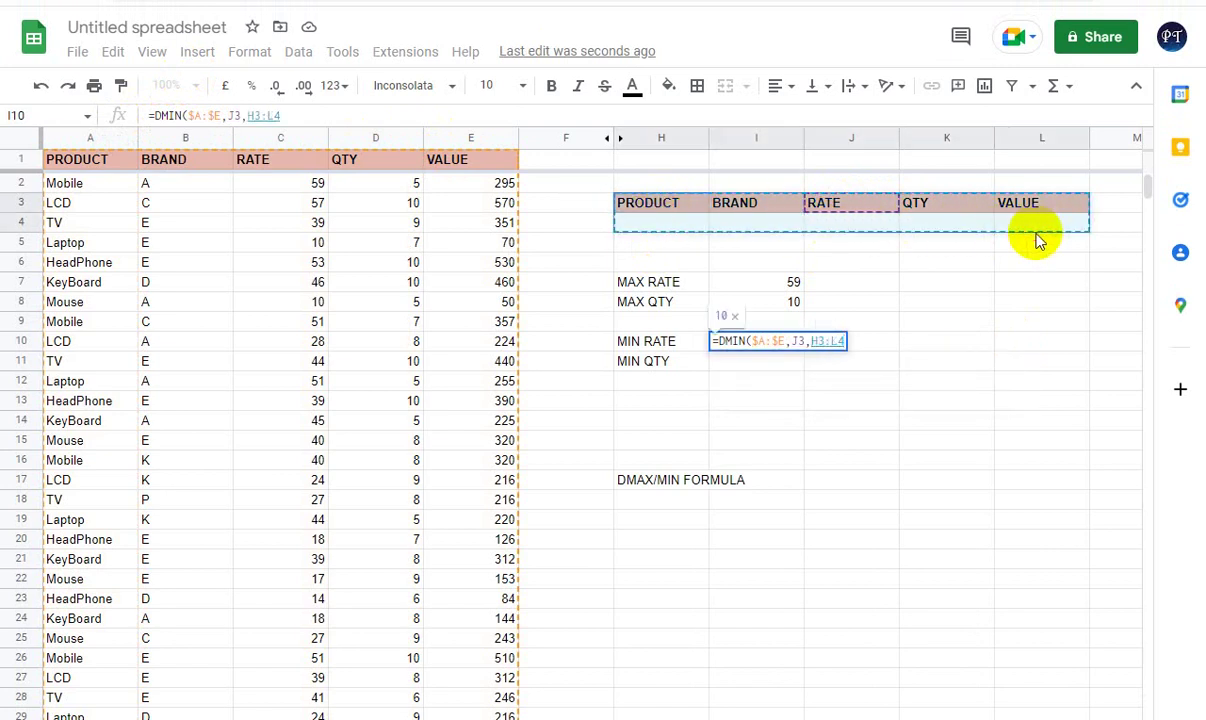
key("F4")
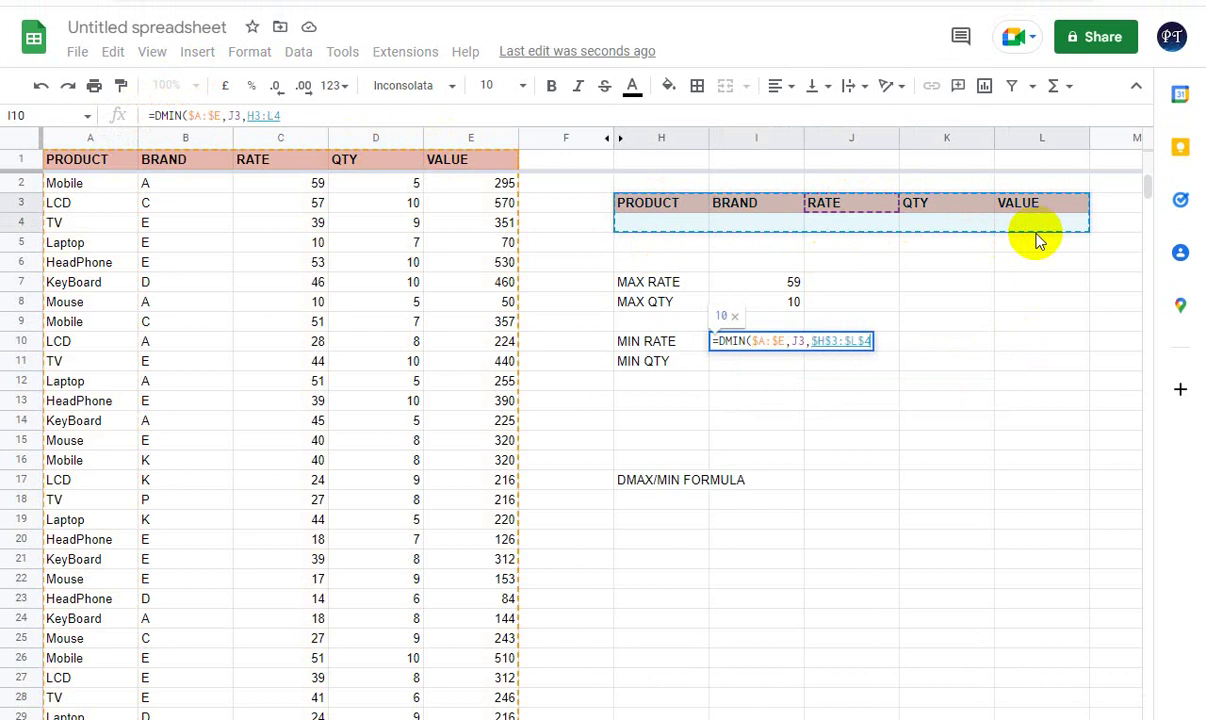
key("Return")
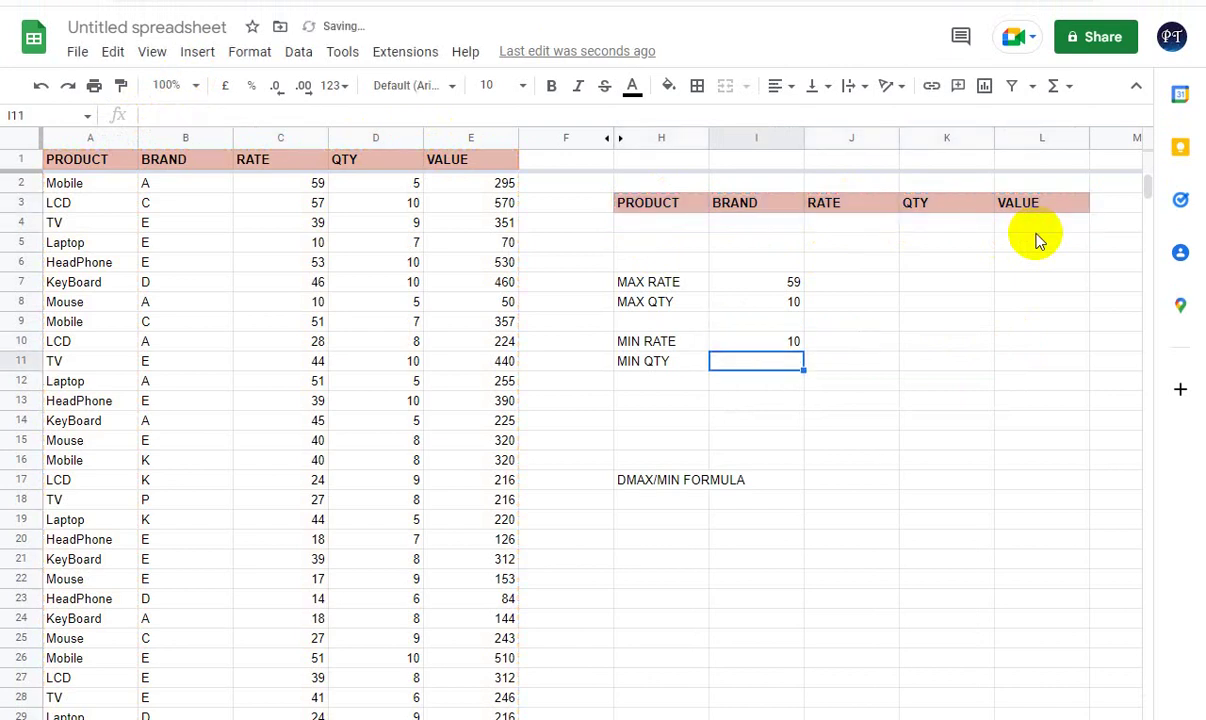
- Paste the DMIN formula beside MIN QTY and change its field to K3, returning 5
key("ctrl+v")
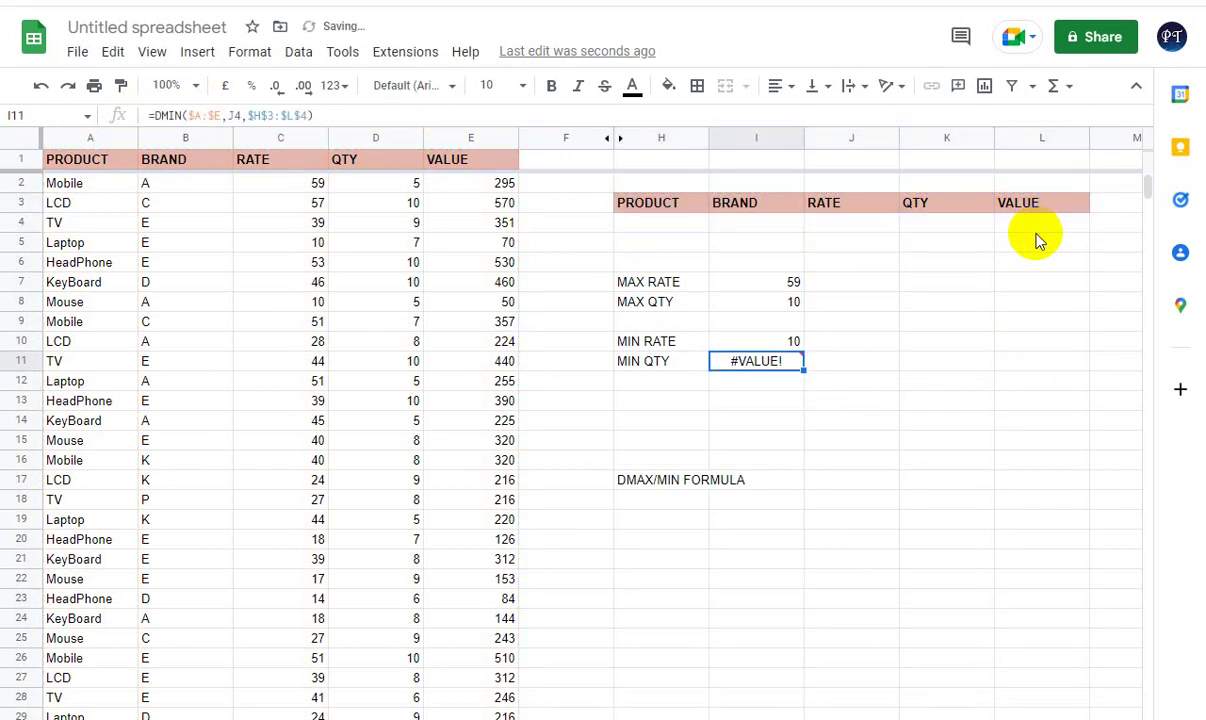
key("F2")
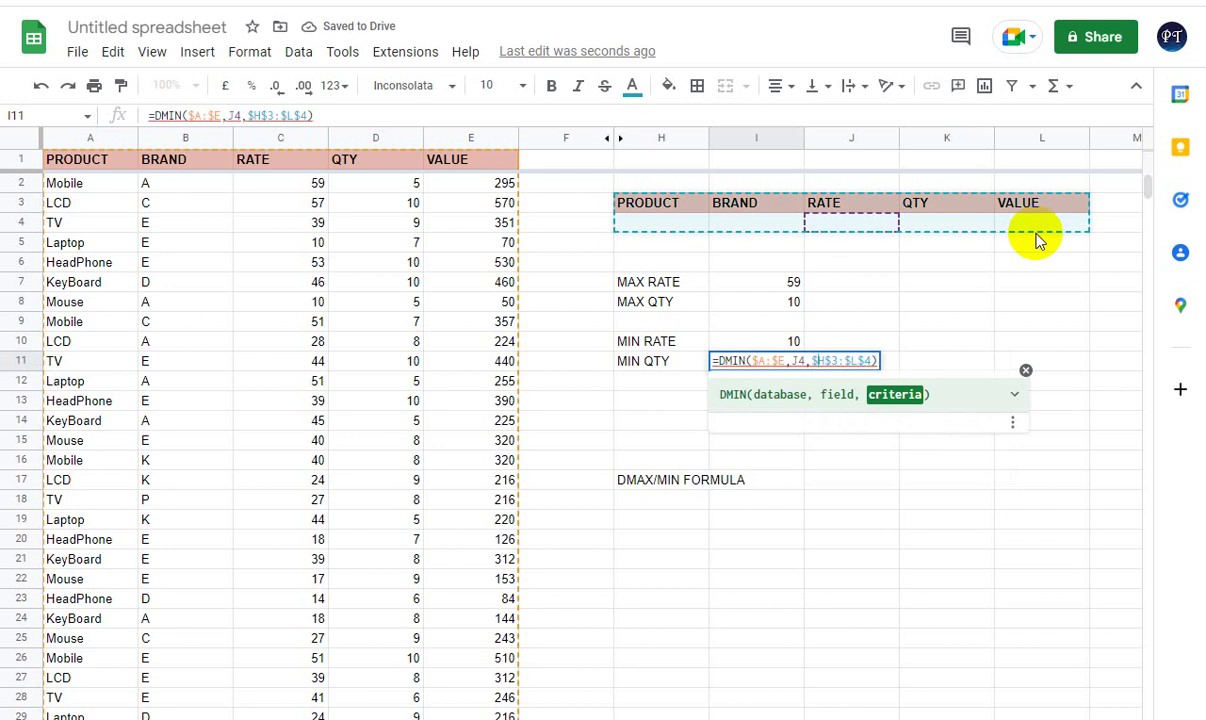
key("Left")
key("Left")
key("Left")
key("Left")
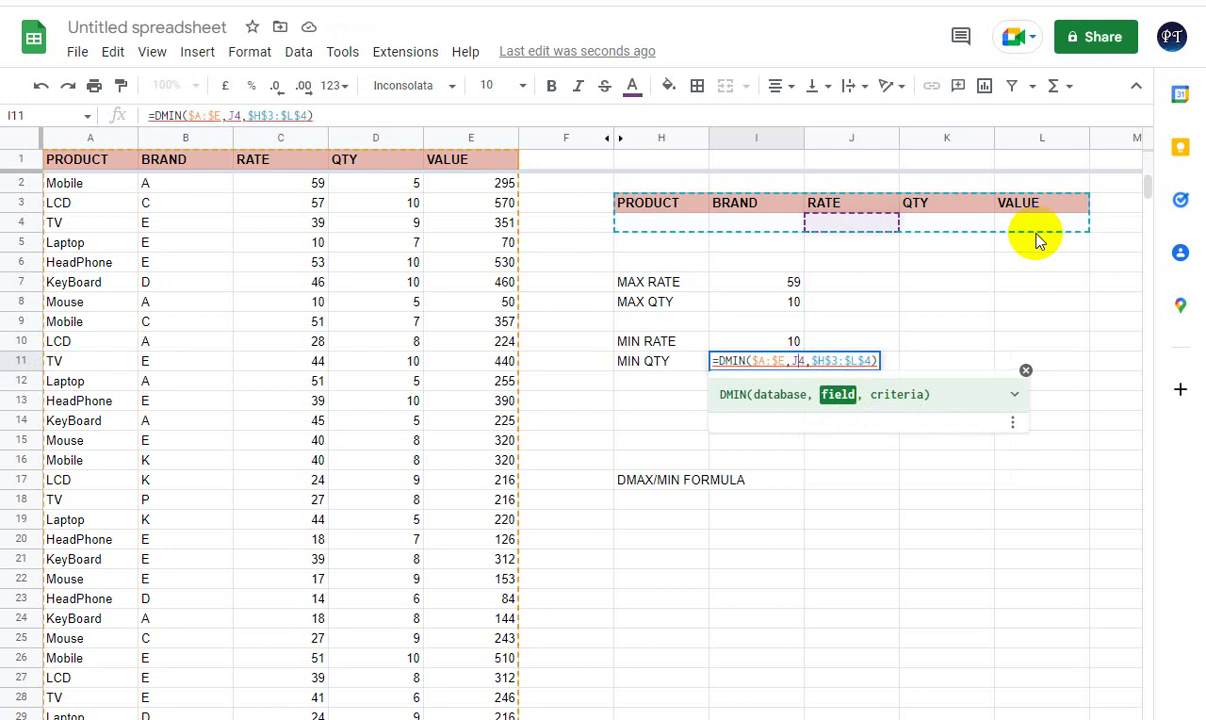
key("BackSpace")
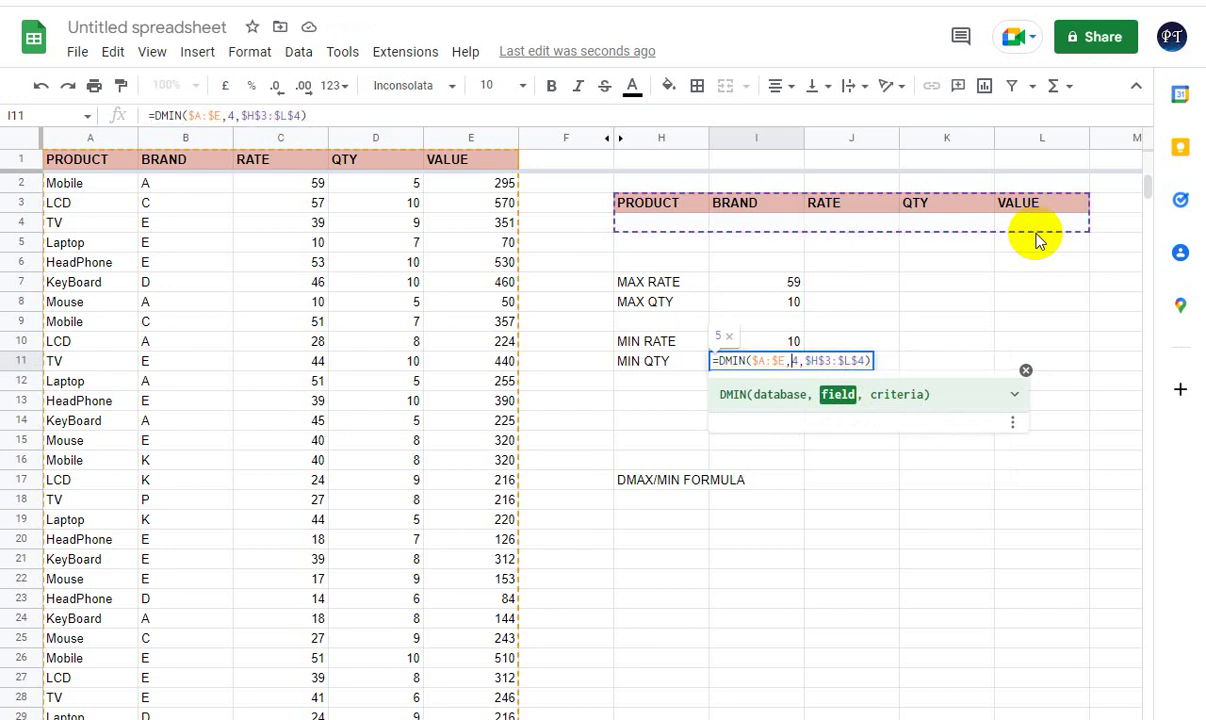
type("K")
key("BackSpace")
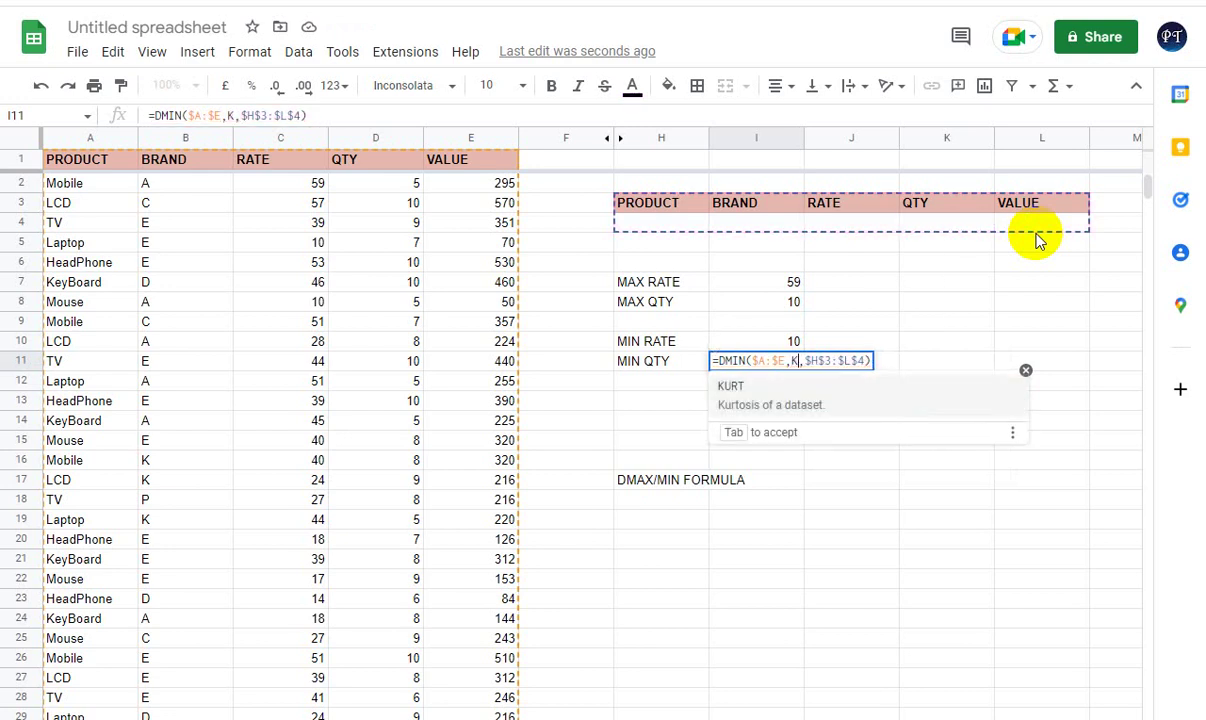
type("3")
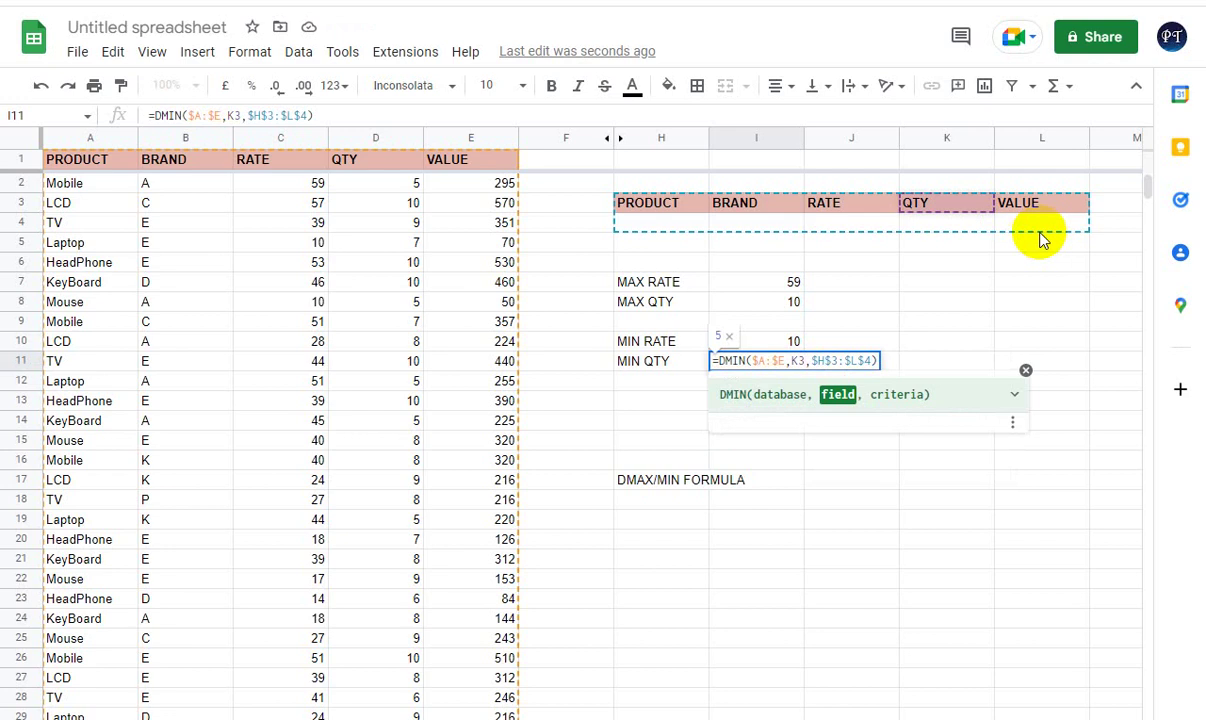
key("Return")
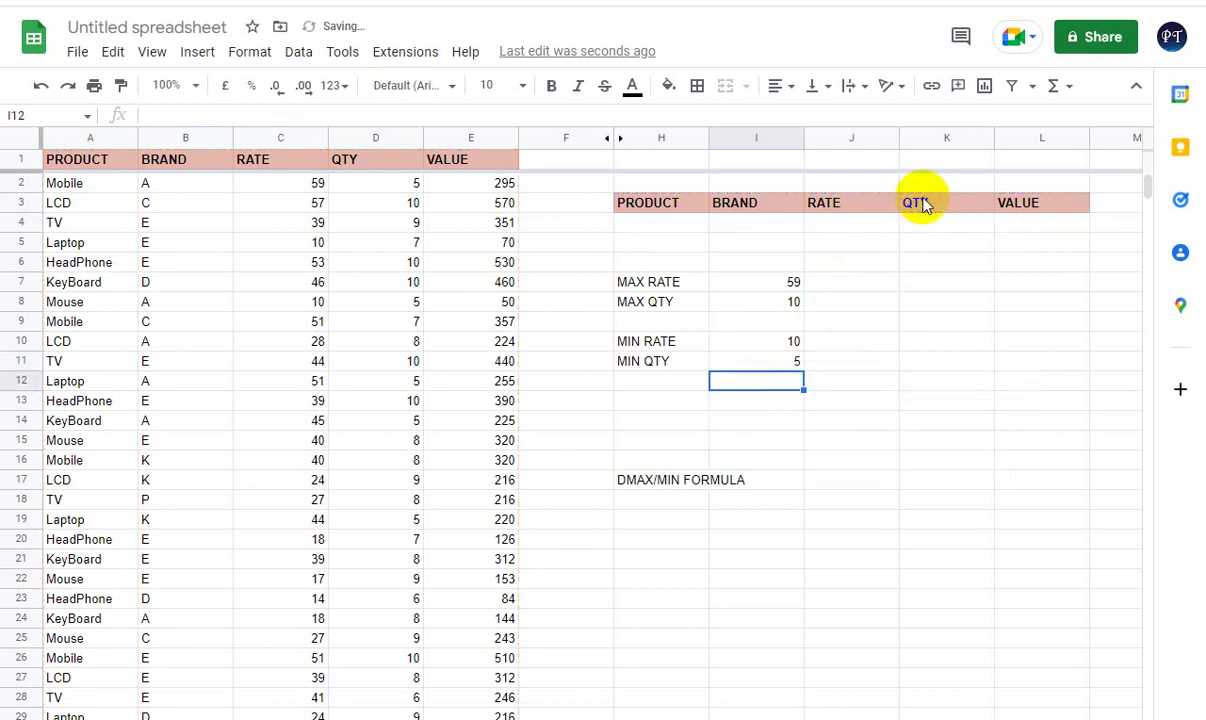
key("Up")
key("Up")
key("Up")
key("Up")
key("Up")
key("Up")
key("Up")
- Set the PRODUCT criterion to TV and the BRAND criterion to A
key("Left")
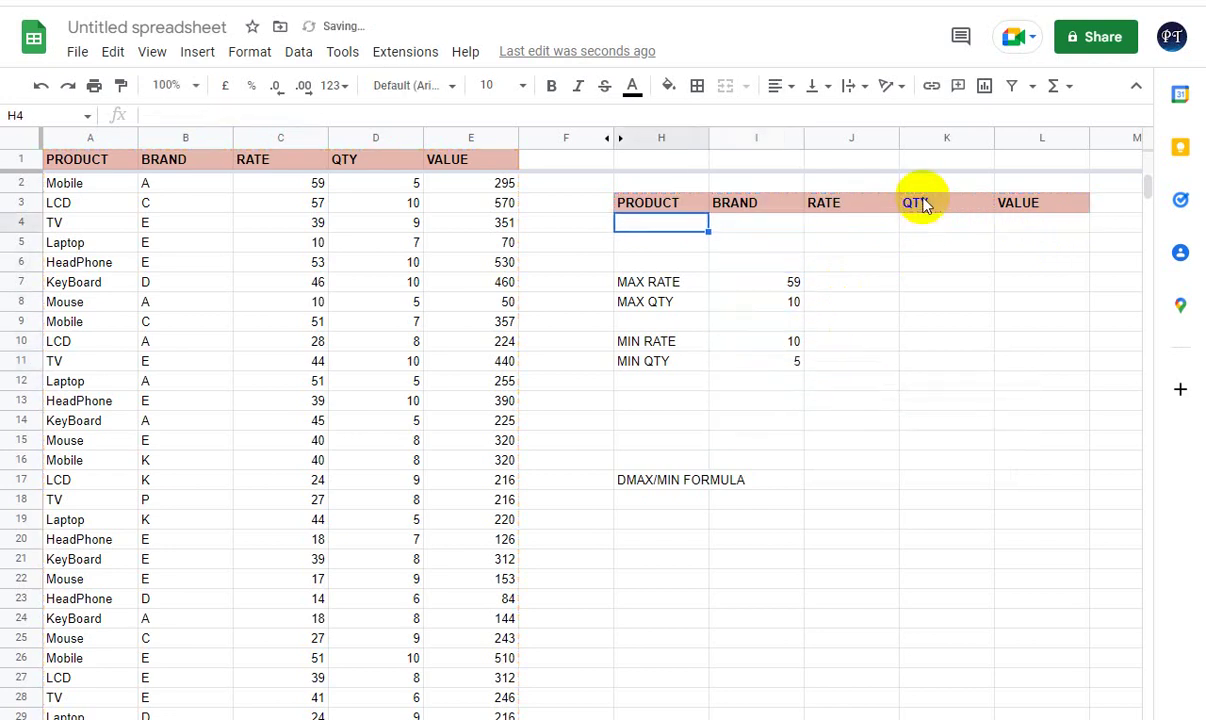
type("TV")
key("Return")
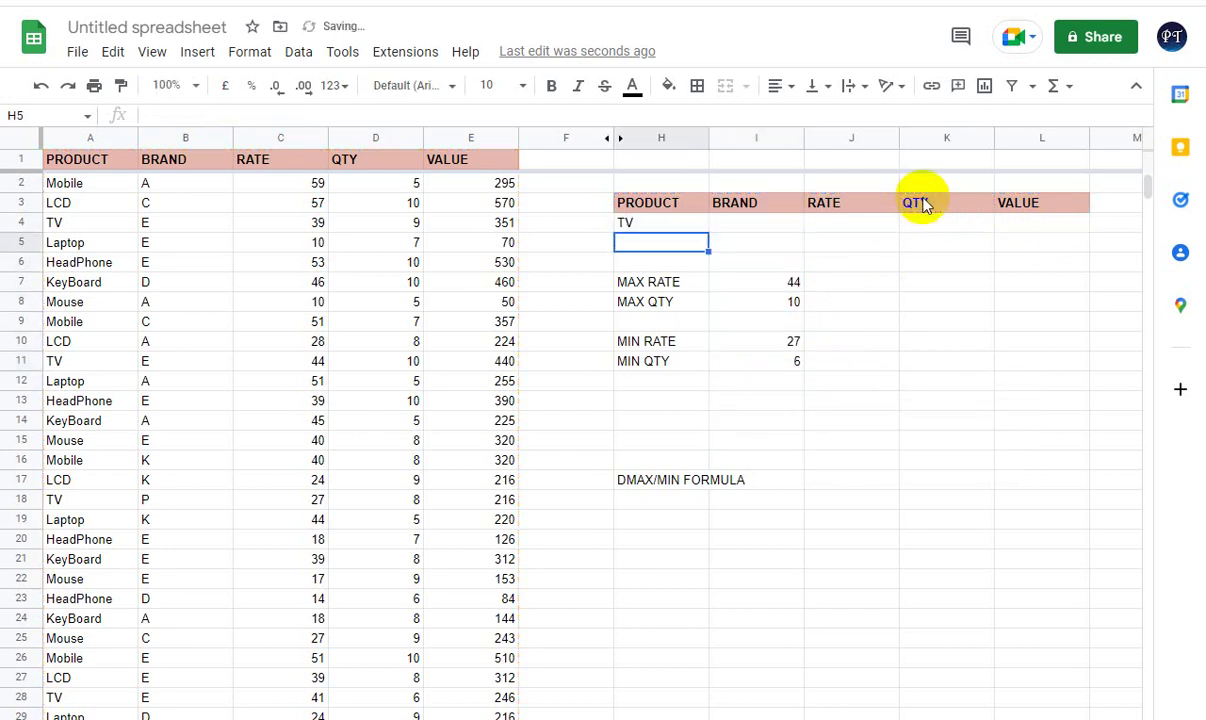
key("Up")
key("Right")
type("A")
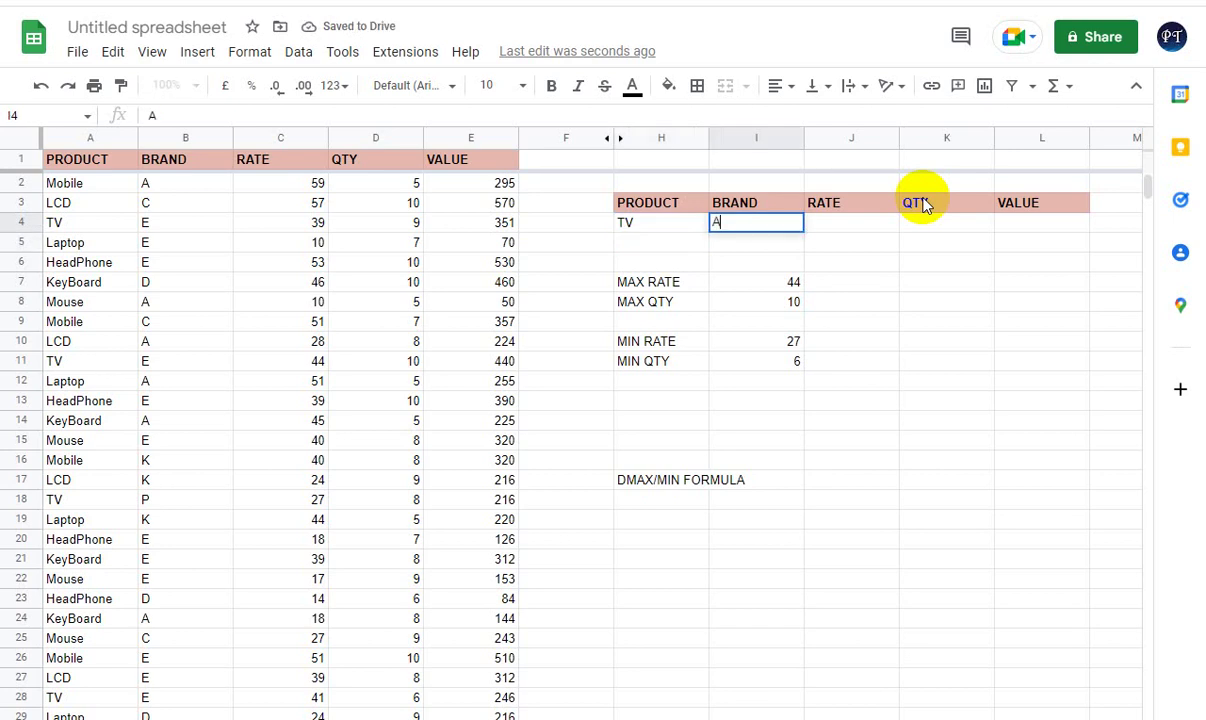
key("Return")
- Change the BRAND criterion to C, then E, and review results 44, 10, 39 and 6
key("Up")
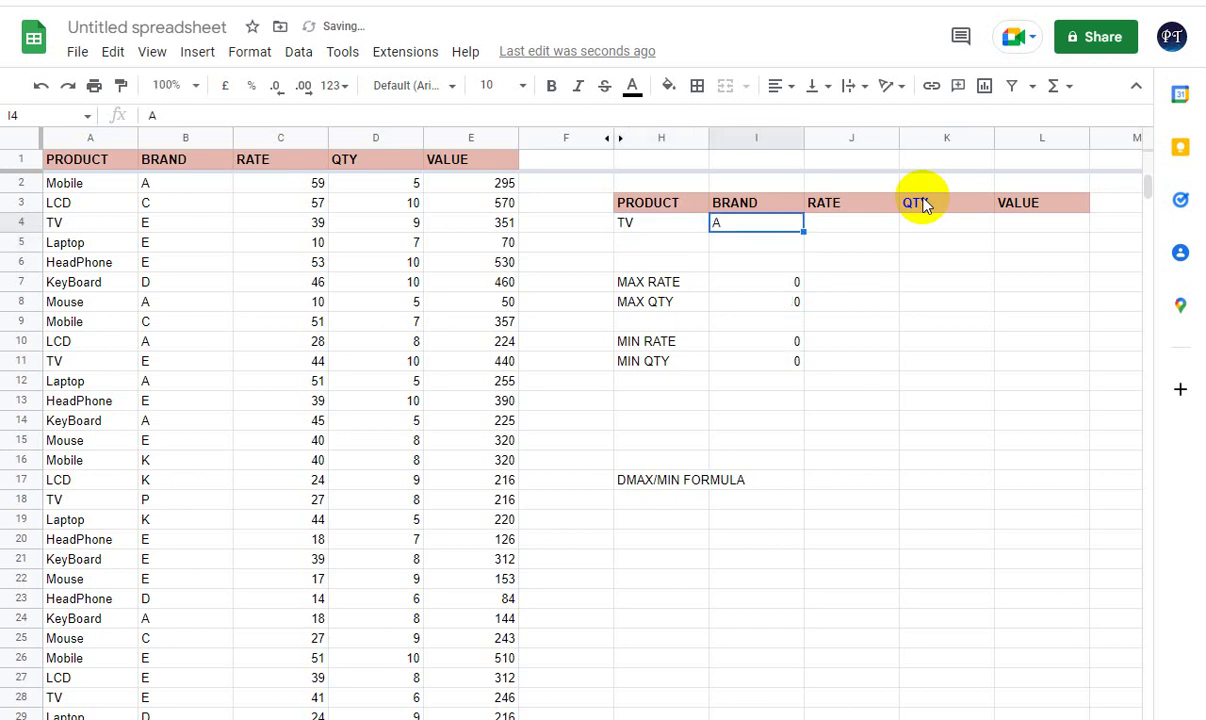
type("C")
key("Return")
key("Up")
type("E")
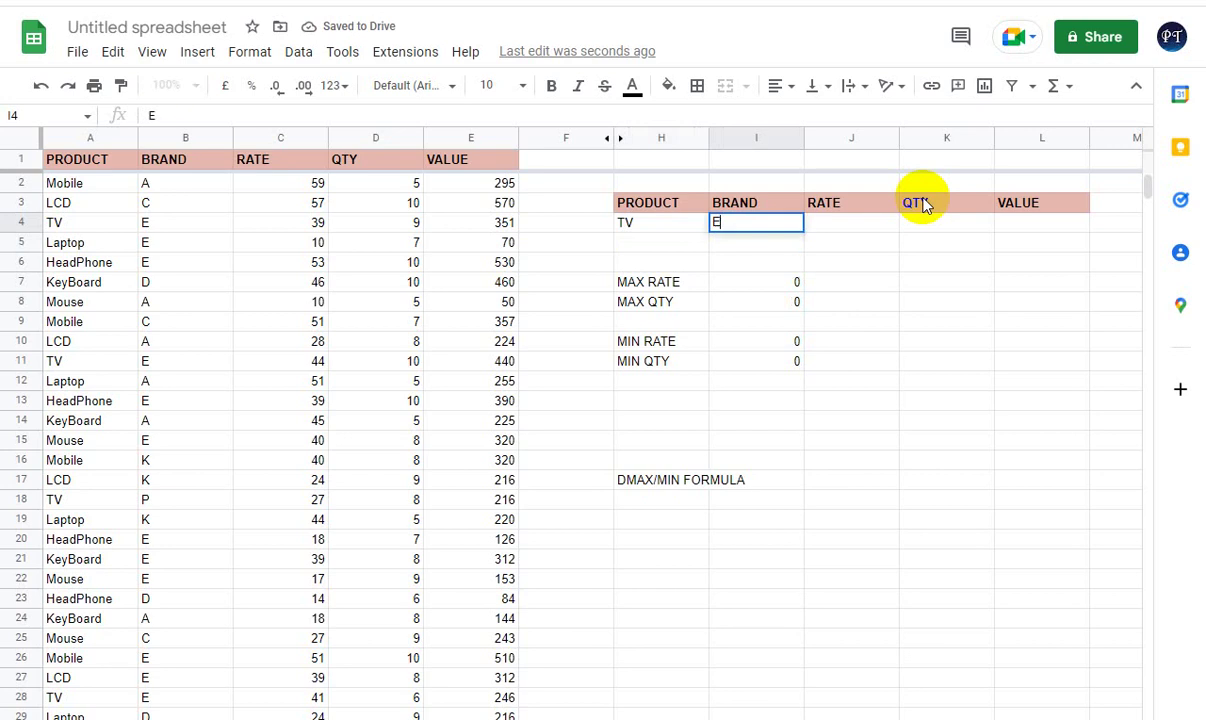
key("Return")
key("Up")
key("Down")
key("Down")
key("Down")
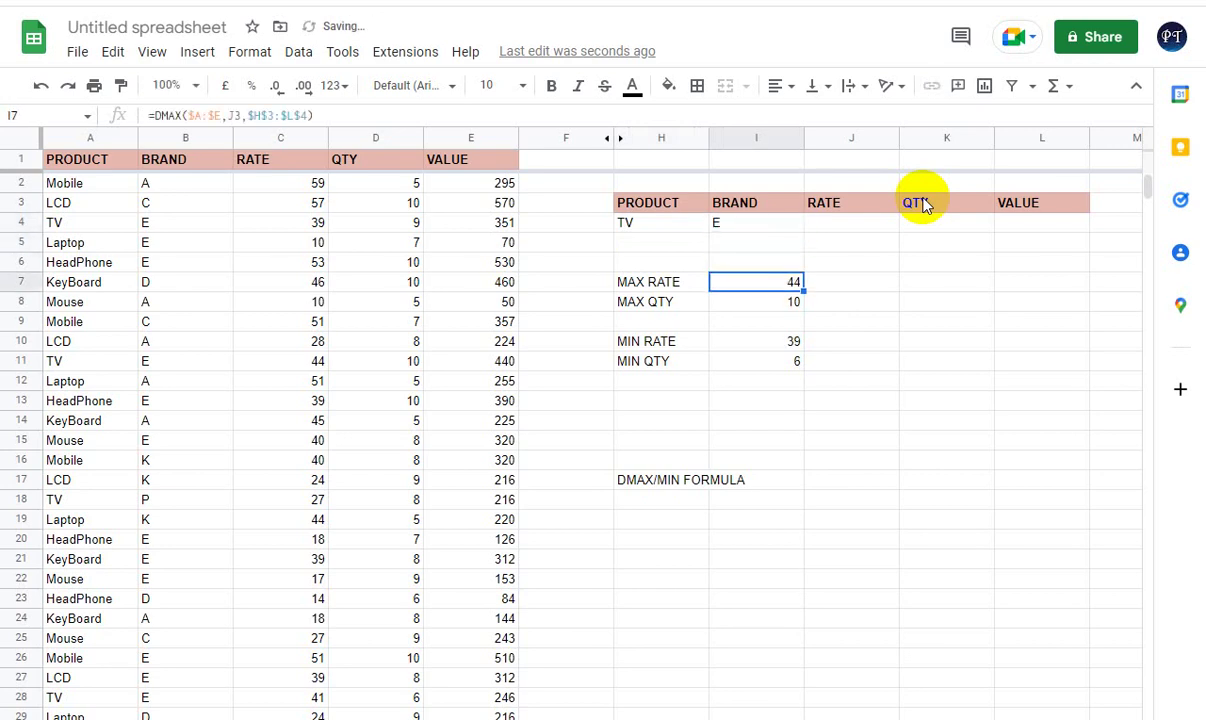
key("Down")
key("Up")
key("Up")
key("Up")
key("Up")
key("Right")
key("Right")
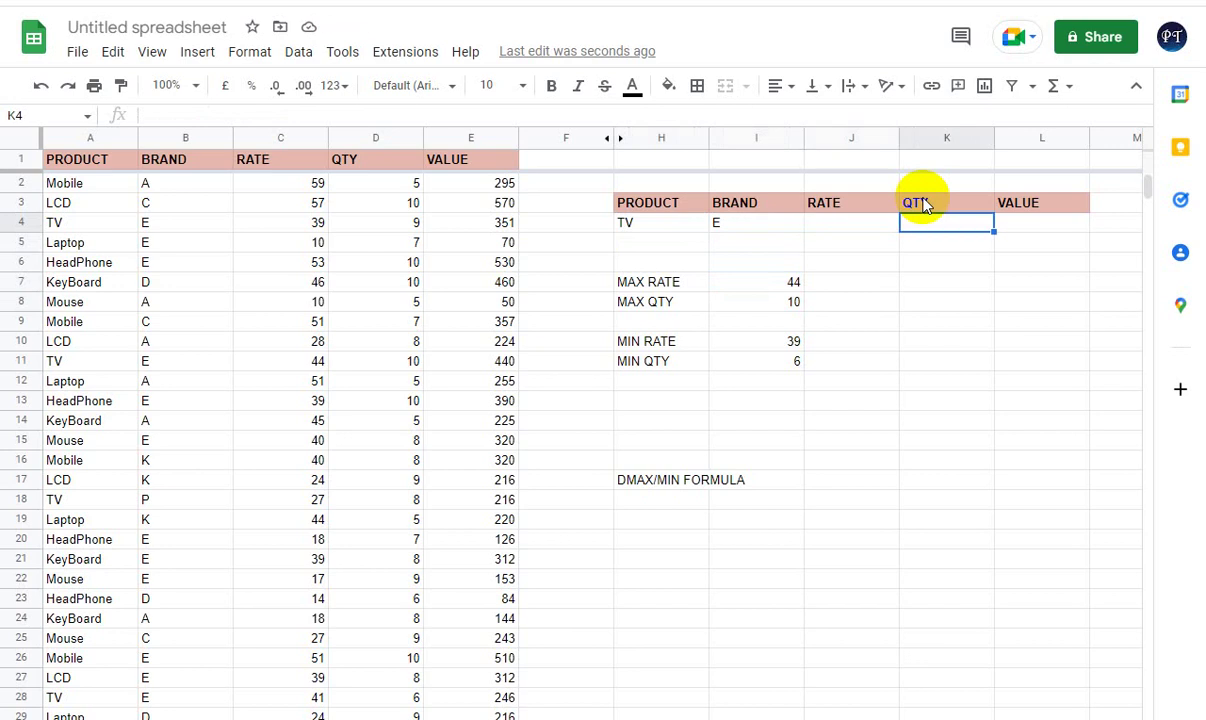
- Set the QTY criterion to >10 and the PRODUCT criterion to LCD, then LAPTOP
type(">")
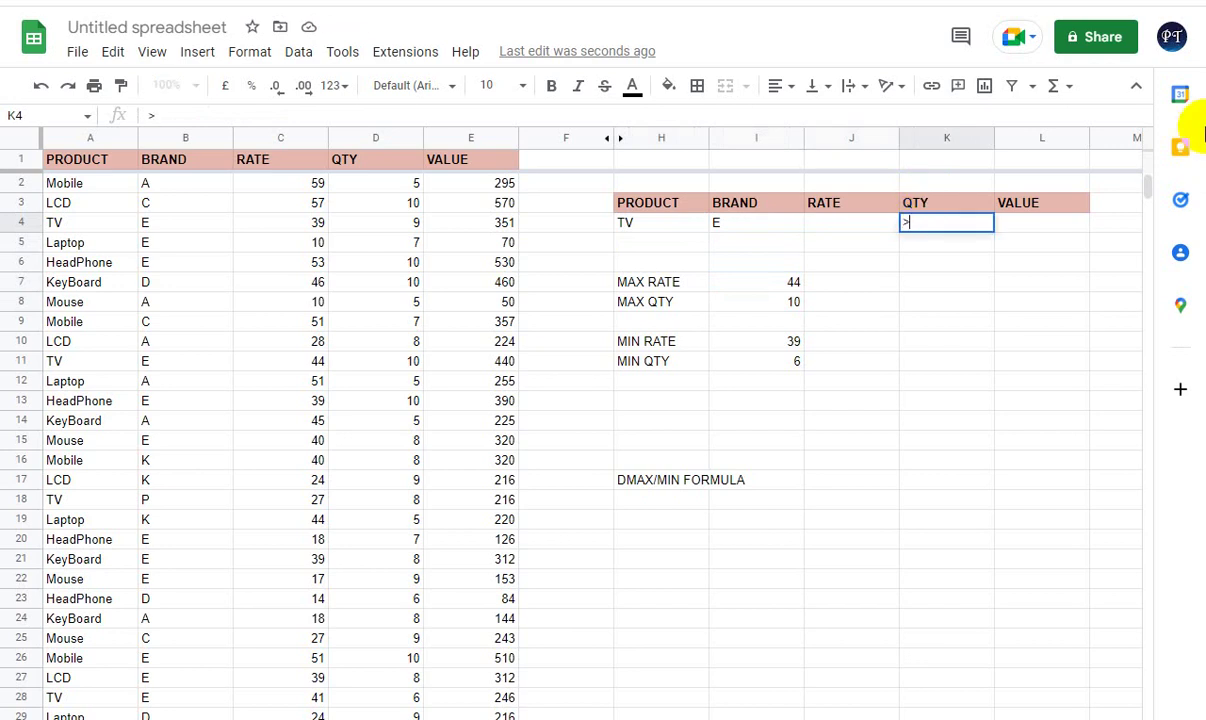
type("10")
key("Return")
key("Up")
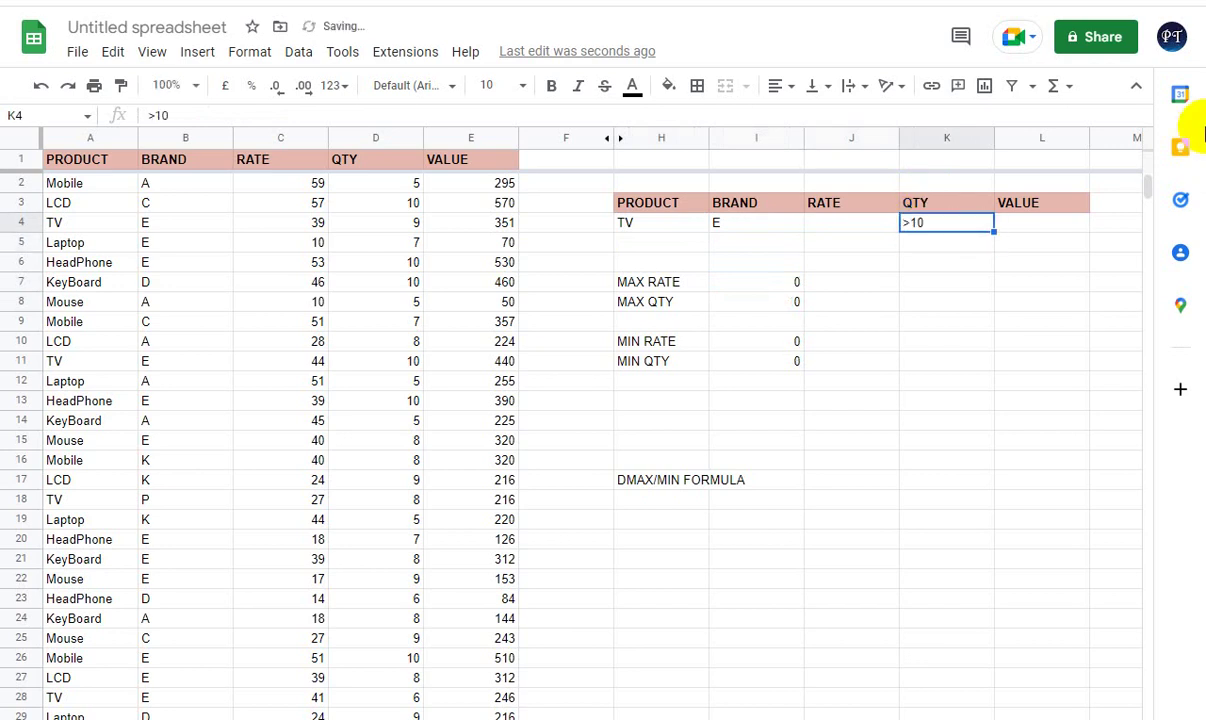
key("Left")
key("Left")
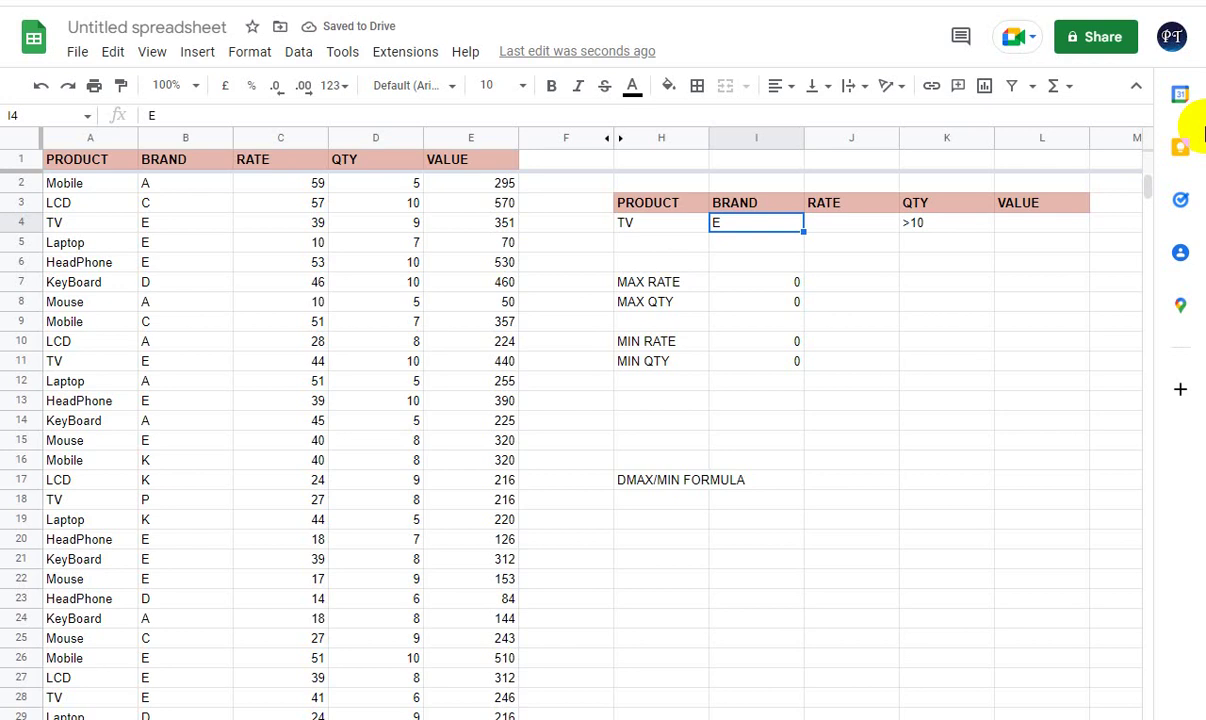
key("Left")
type("LCD")
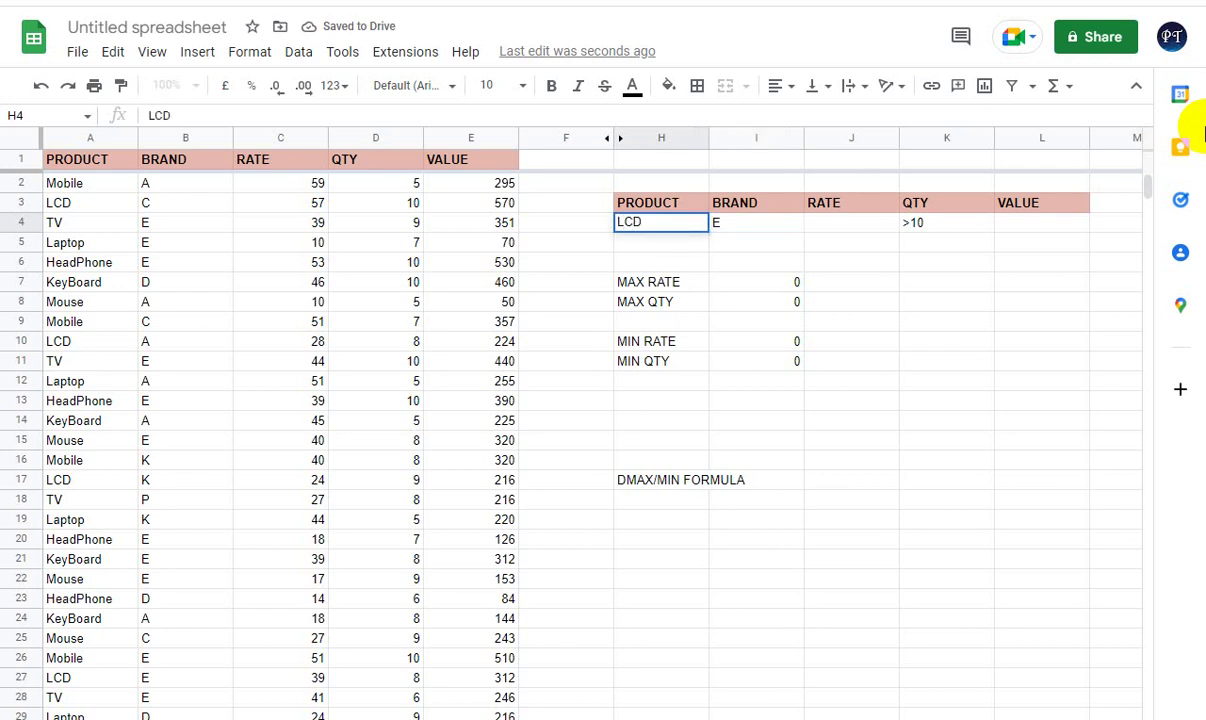
key("Return")
key("Up")
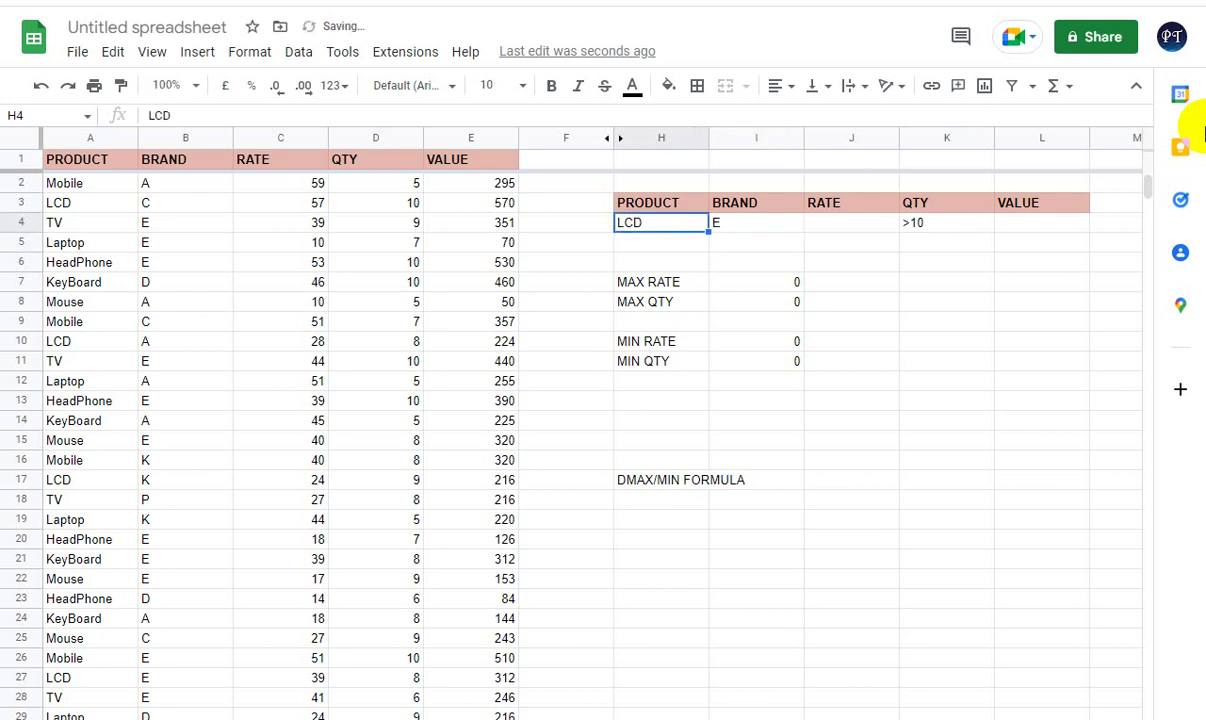
type("LAPTOP")
key("Return")
- Try brand A, set QTY to >5 then >2, and clear the brand, giving 51, 9, 10, 5
key("Up")
key("Right")
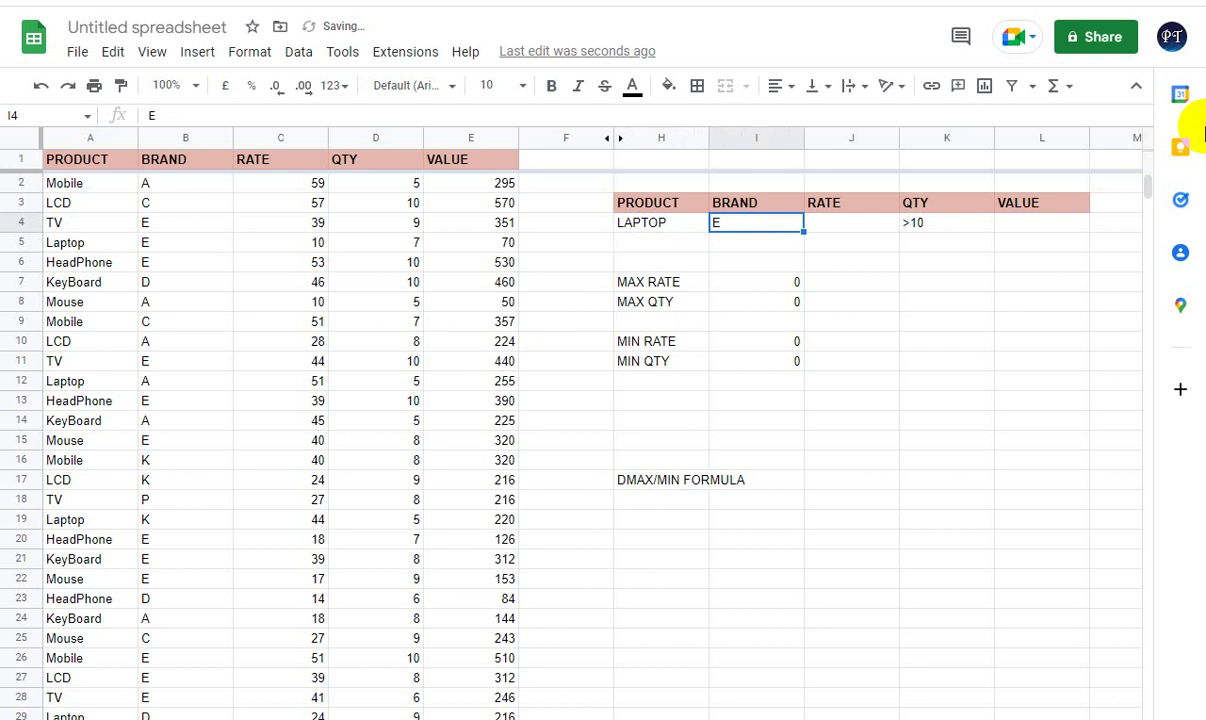
type("A")
key("Right")
key("Right")
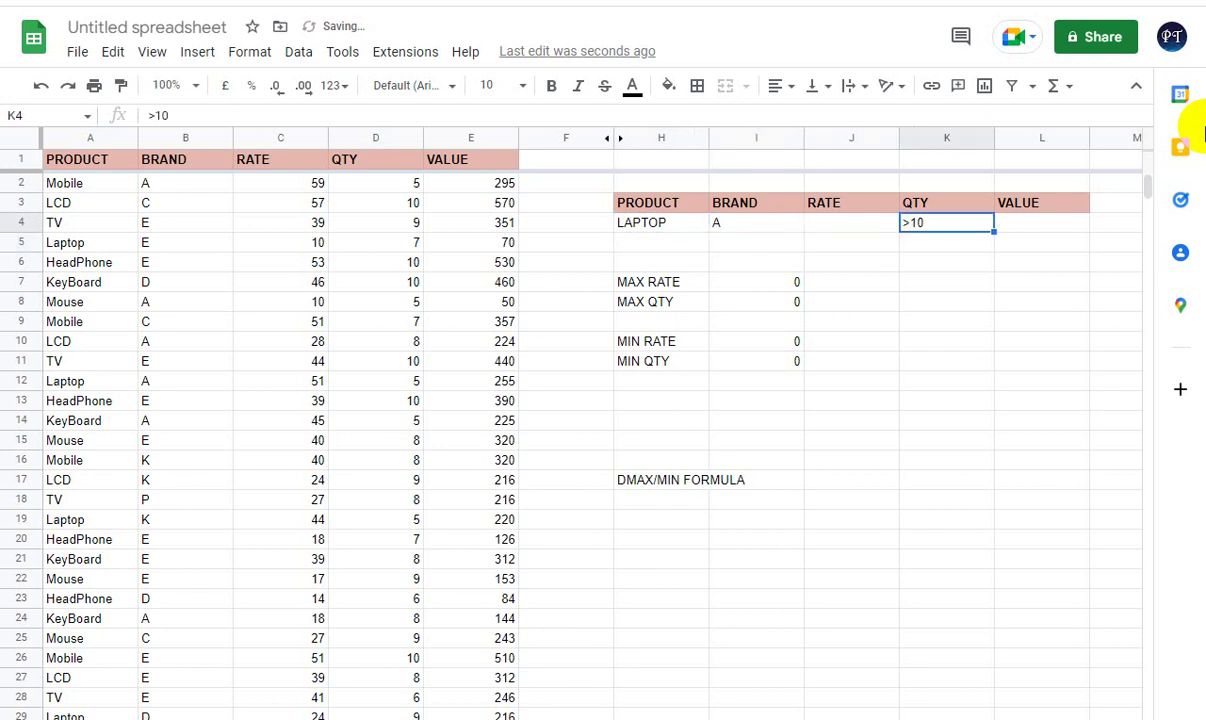
type(">5")
key("Return")
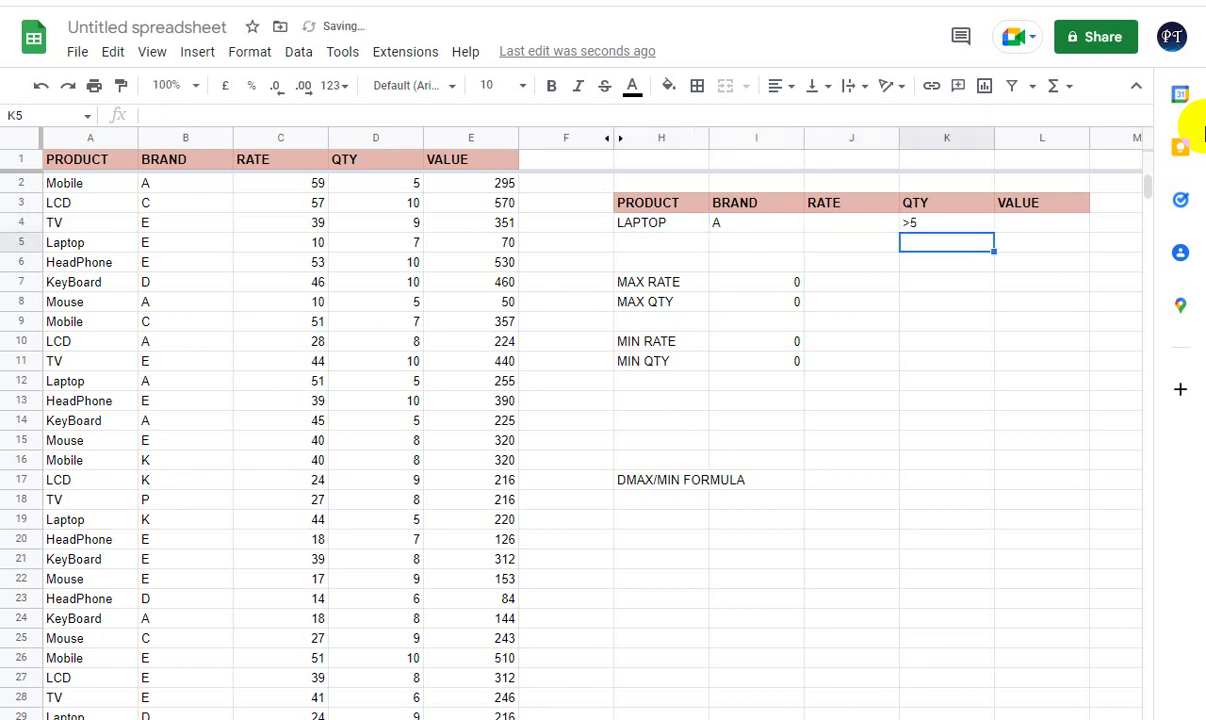
key("Up")
type(">")
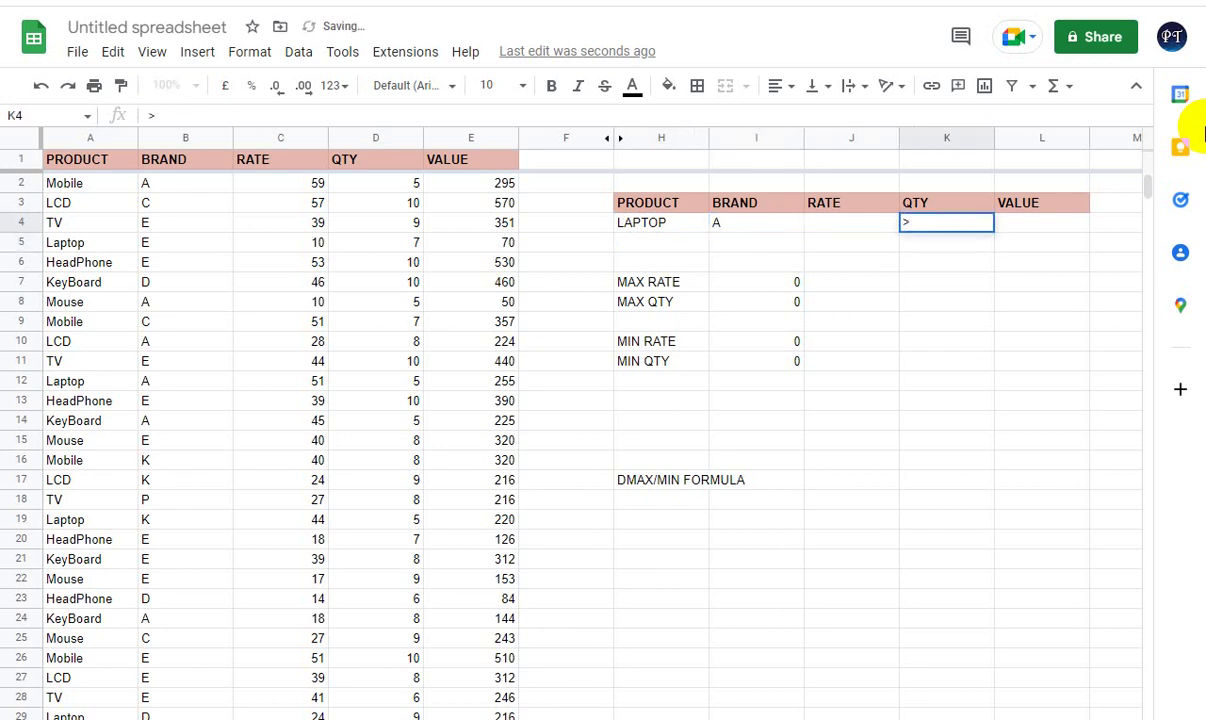
type("2")
key("Return")
key("Up")
key("Left")
key("Left")
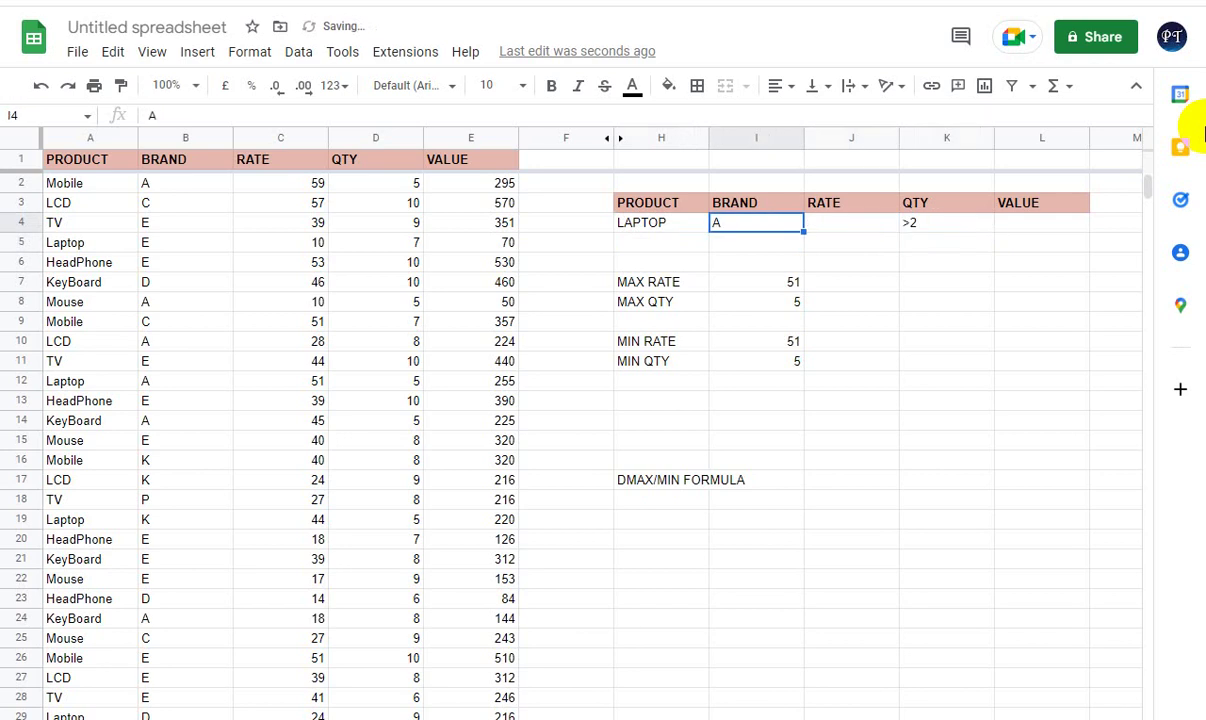
key("Delete")
key("Right")
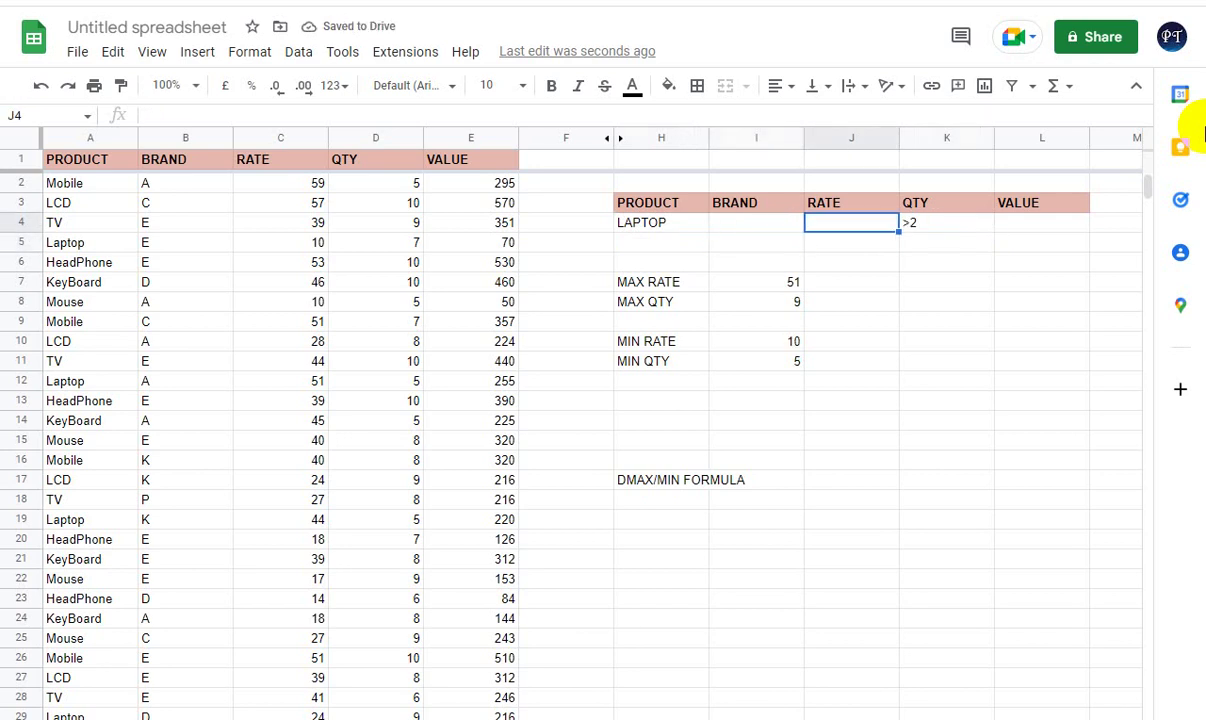
type(">50")
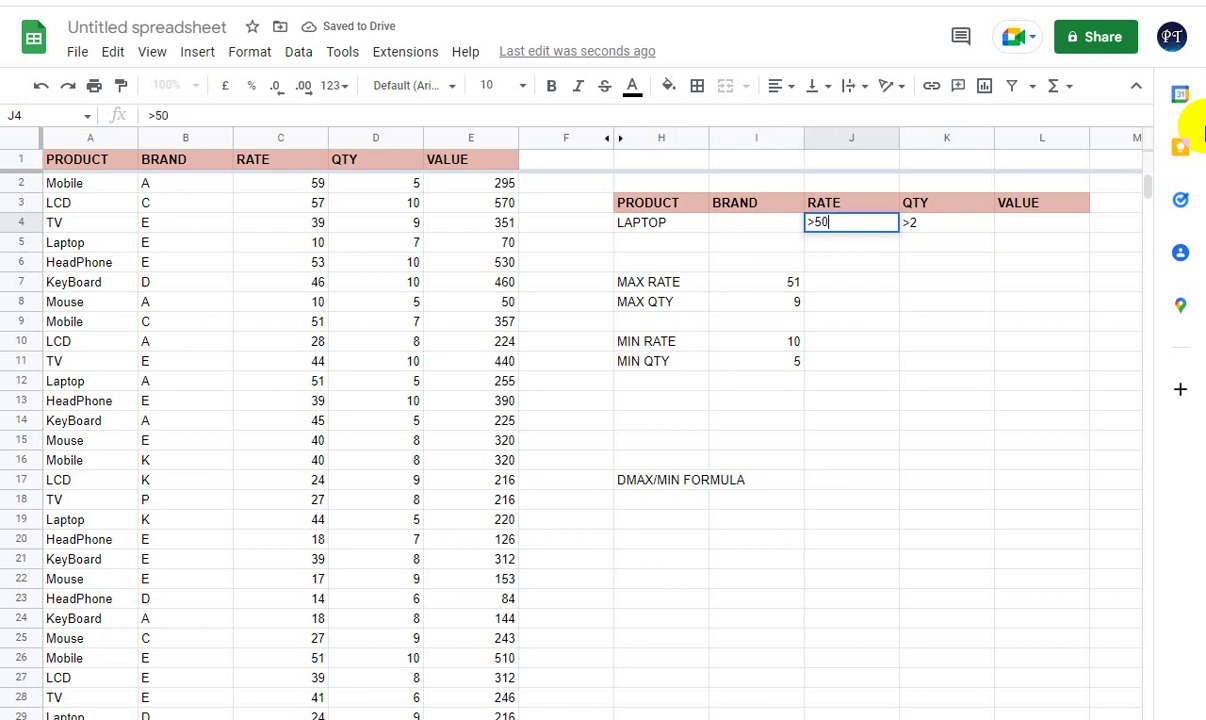
key("Return")
key("Up")
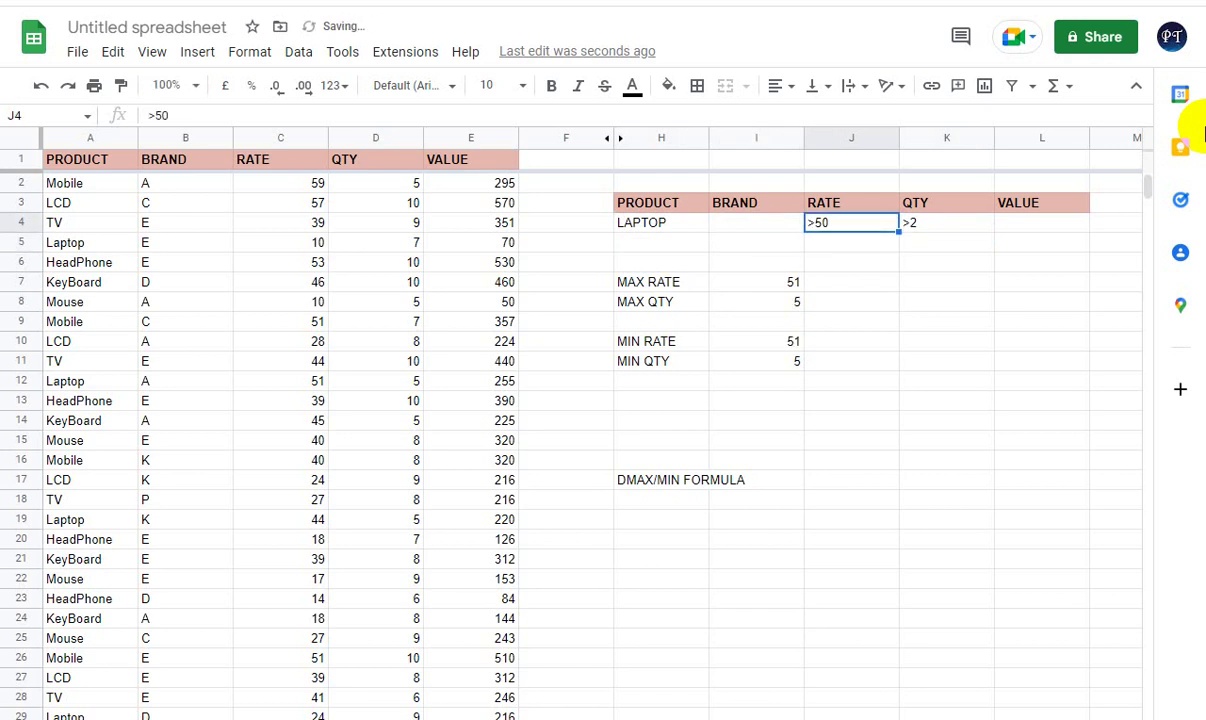
key("Delete")
key("Left")
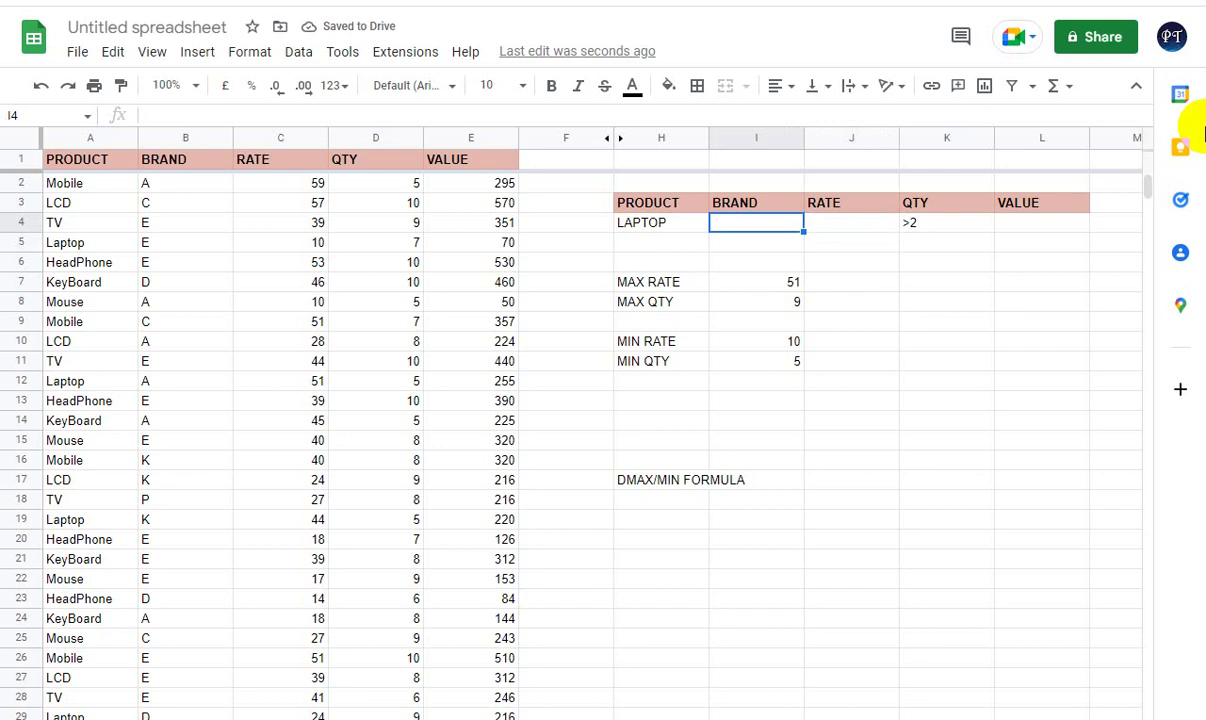
key("Left")
key("Right")
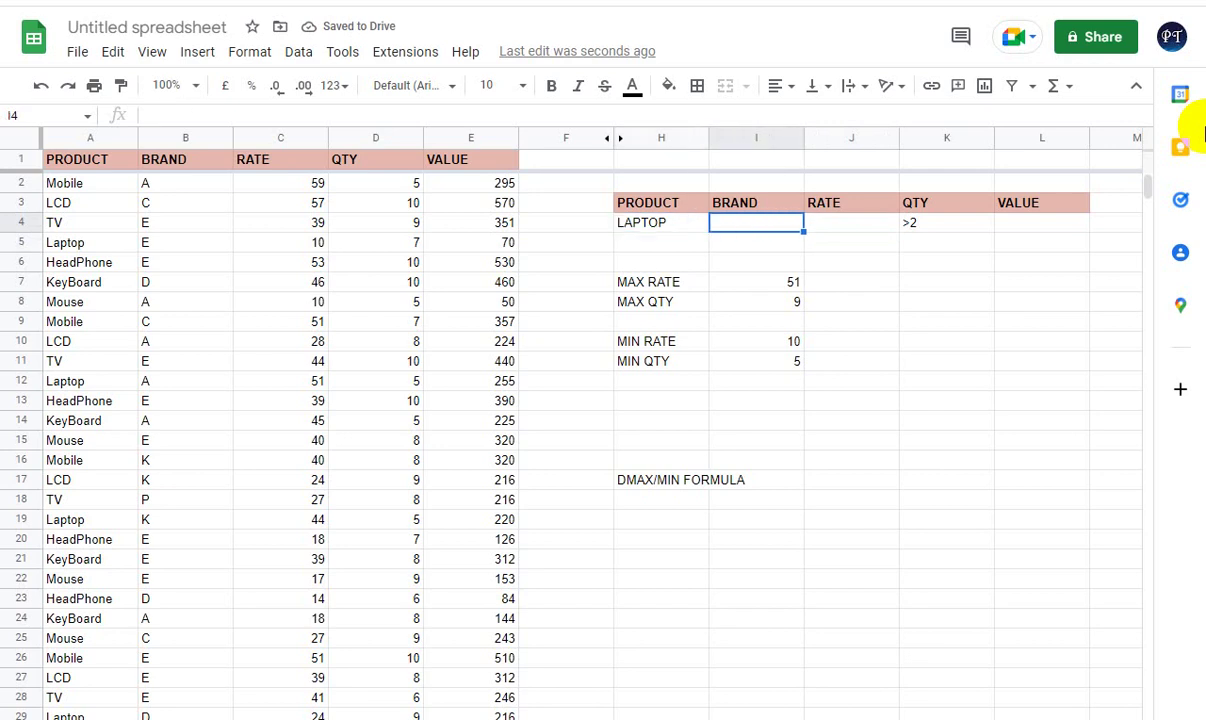